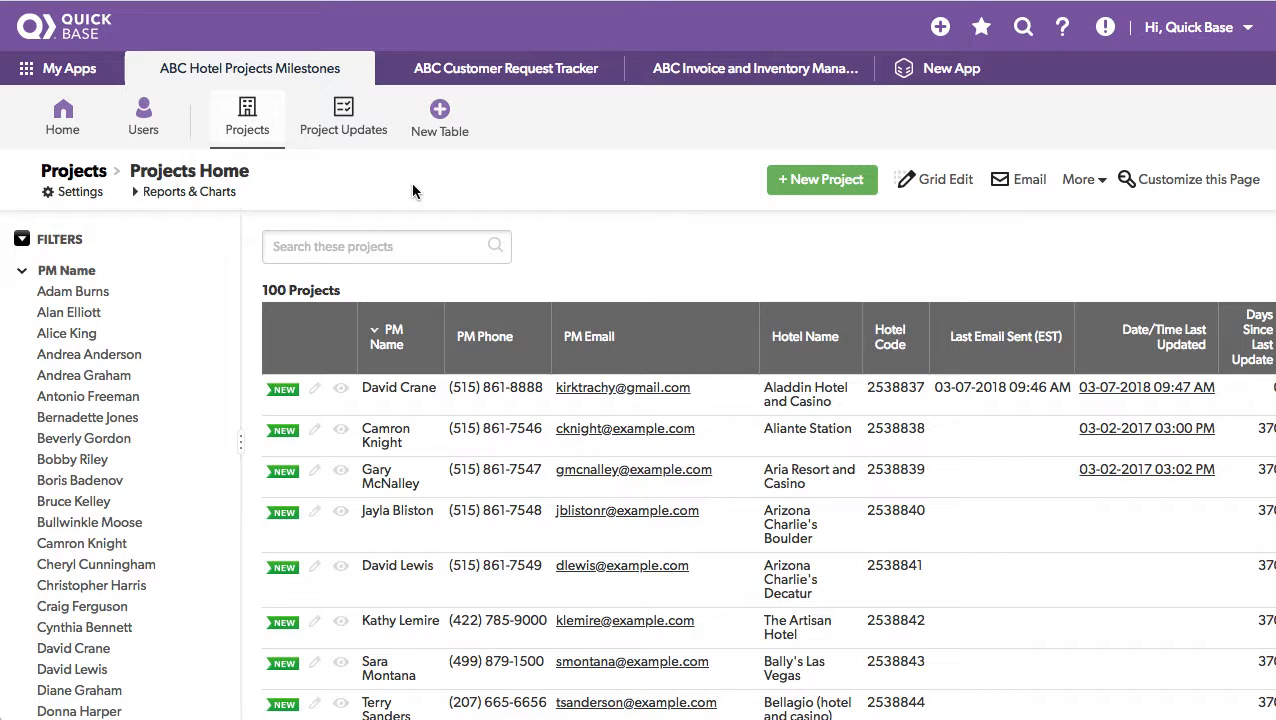
Open the SEND EMAILS report of the Projects table and bring its SEND EMAILS column into view
left_click(252, 124)
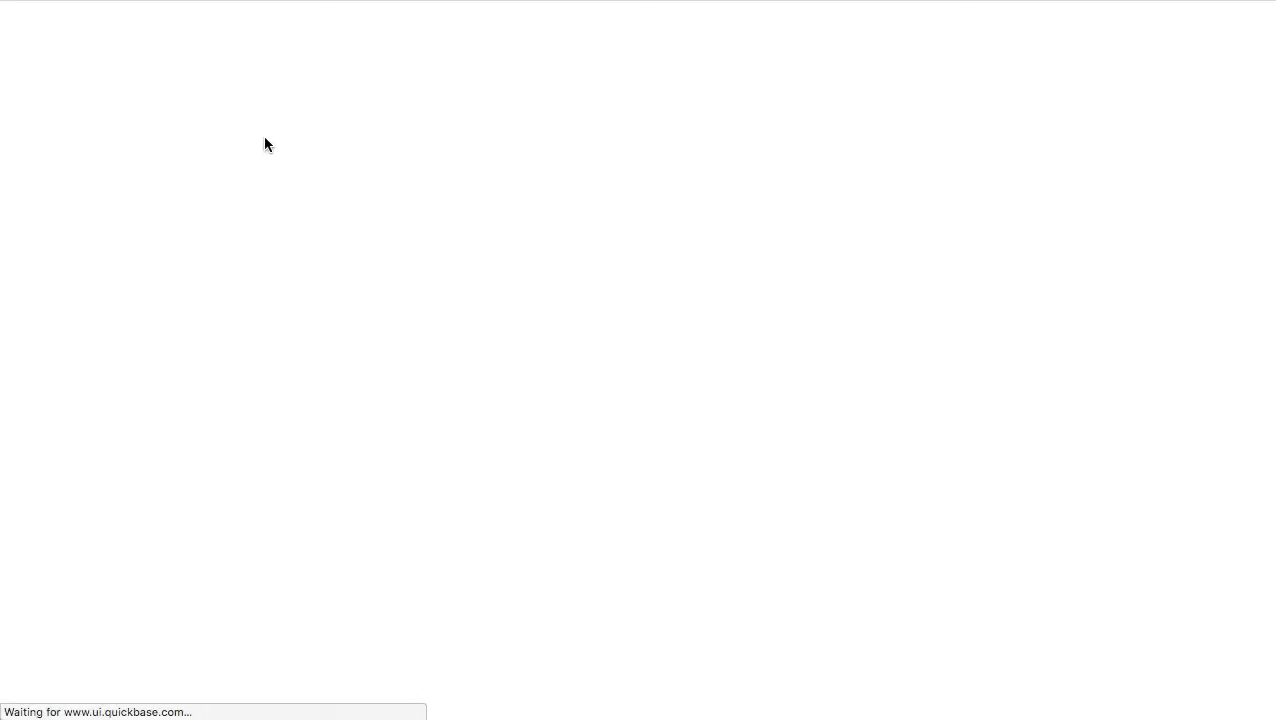
left_click(208, 193)
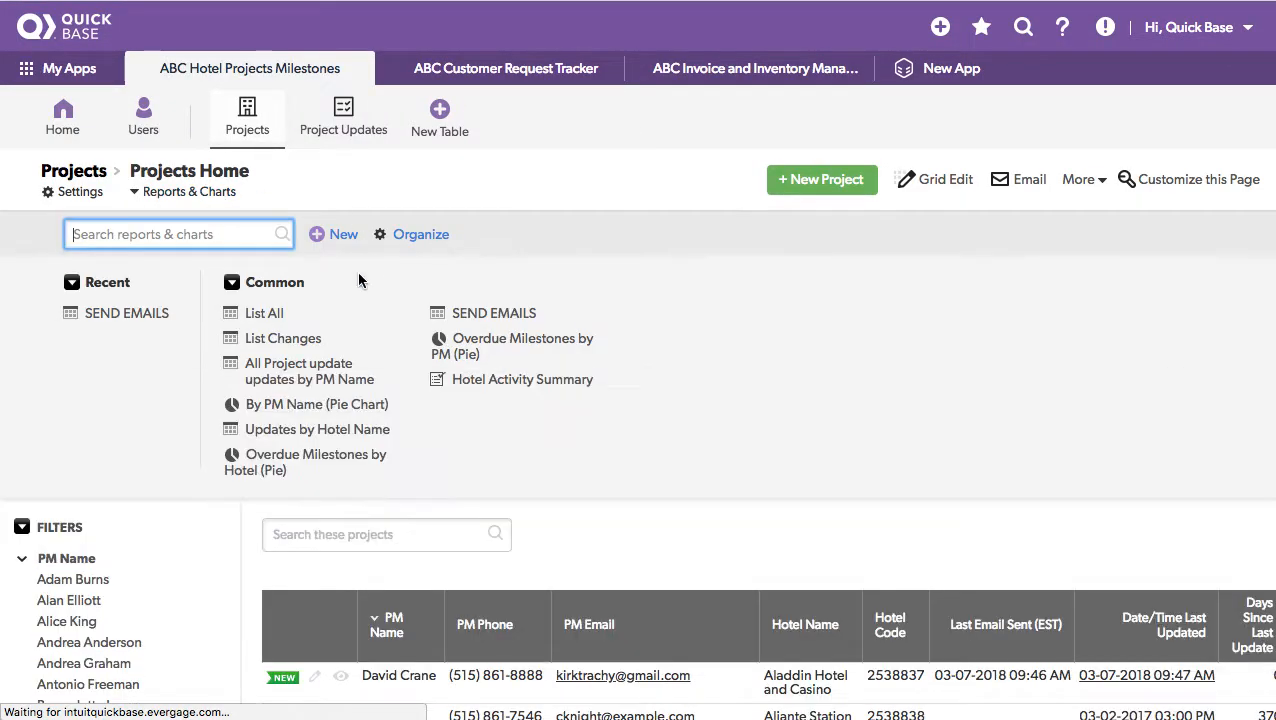
left_click(130, 318)
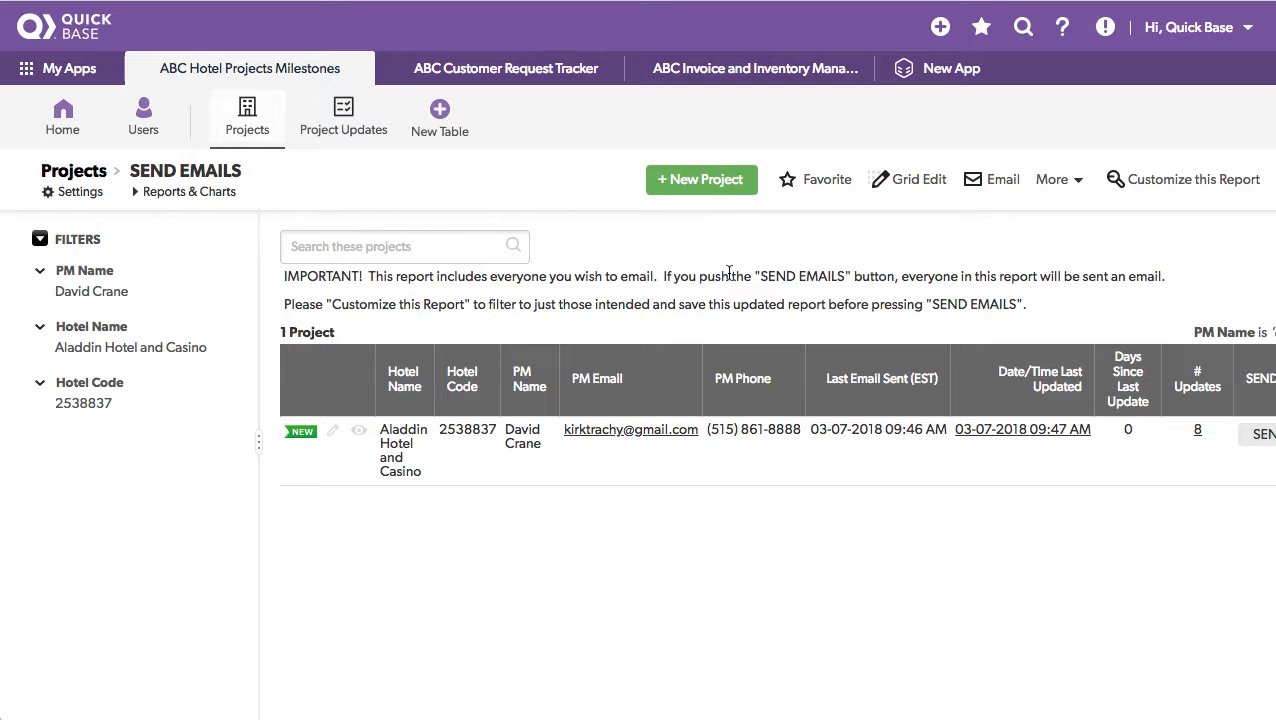
scroll(1061, 296, "right", 3)
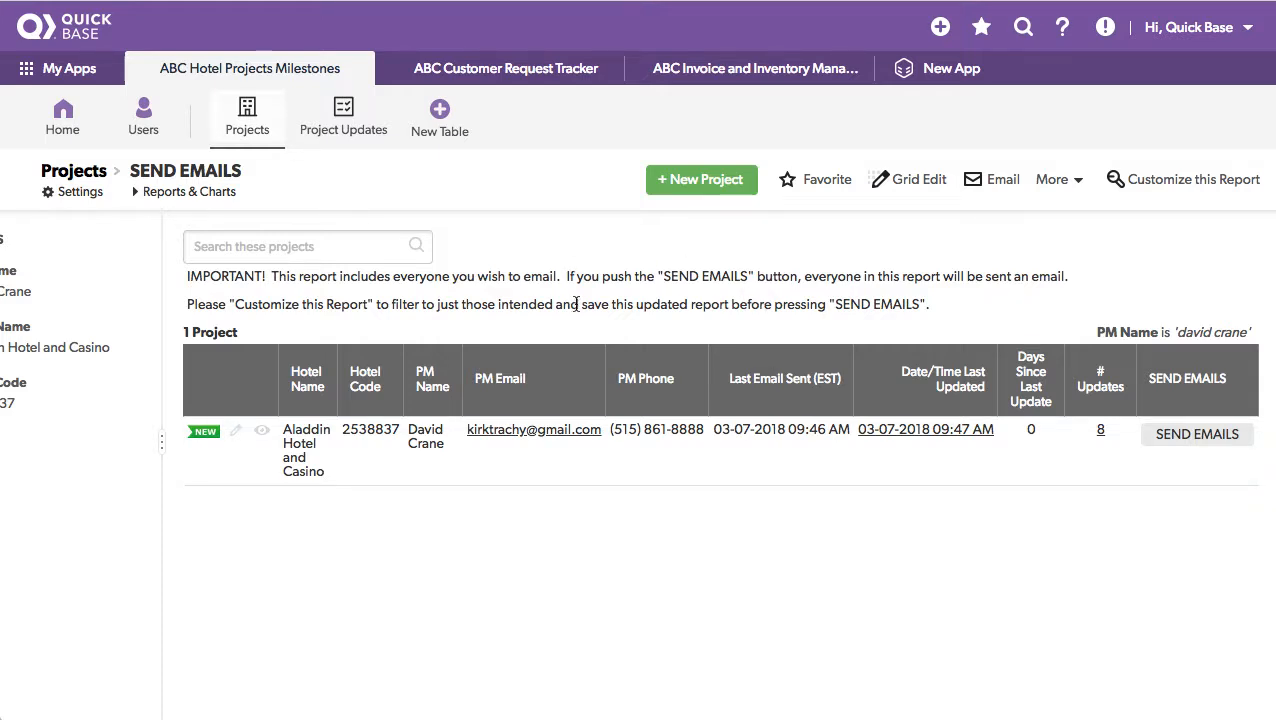
Send the update request emails to everyone in the report and close the QuickBase Script Engine window
left_click(1192, 436)
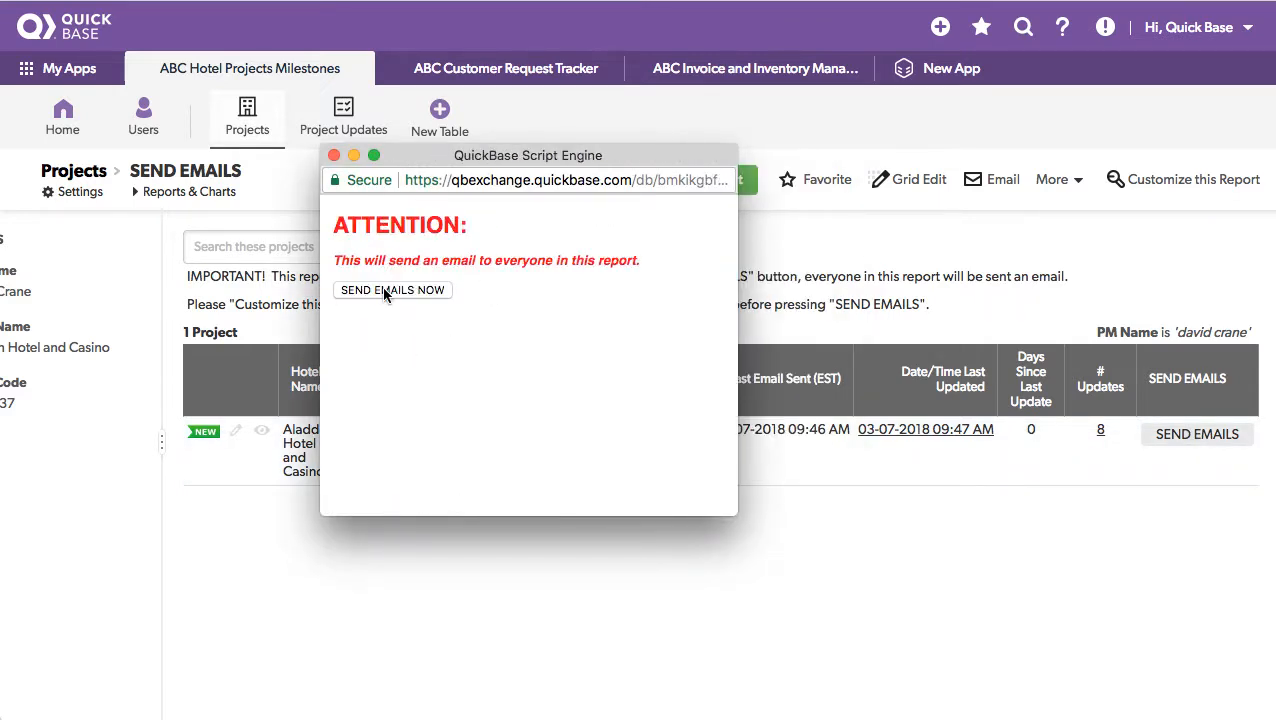
left_click(385, 292)
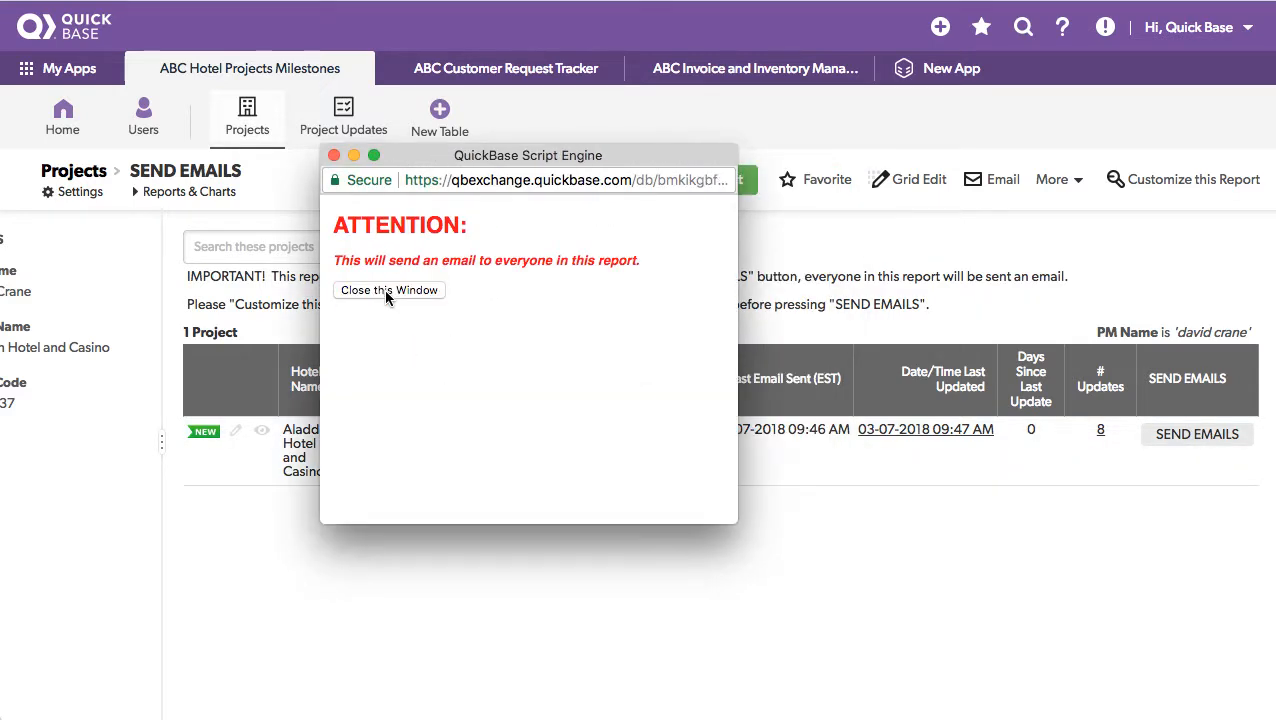
left_click(388, 290)
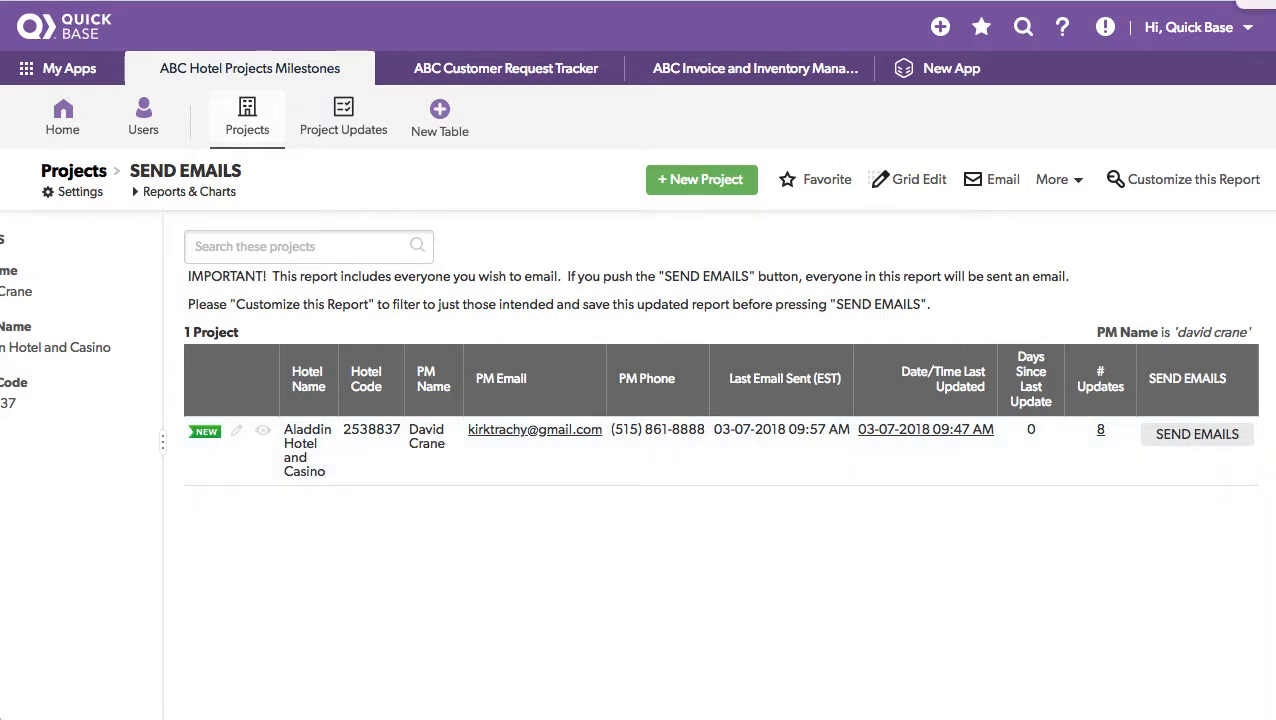
Switch to the received PLEASE UPDATE PROJECT email for Aladdin Hotel and Casino and follow its Update Project link
left_click(1257, 4)
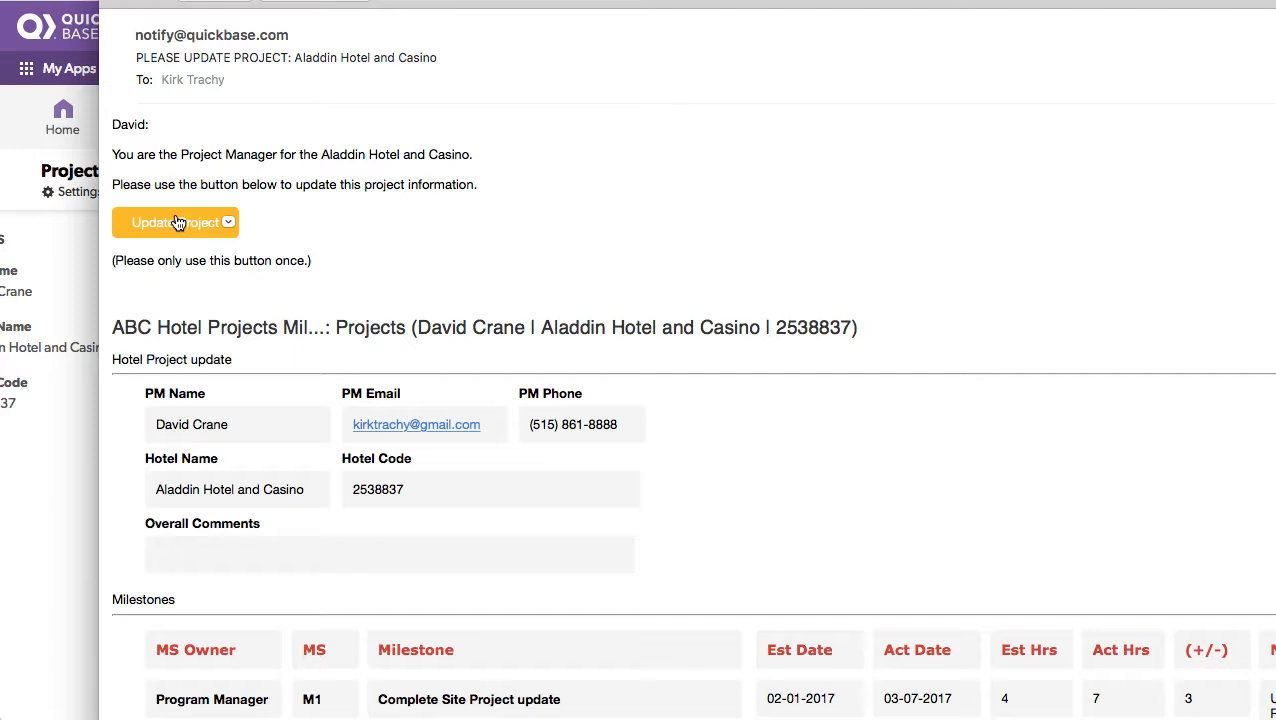
mouse_move(178, 222)
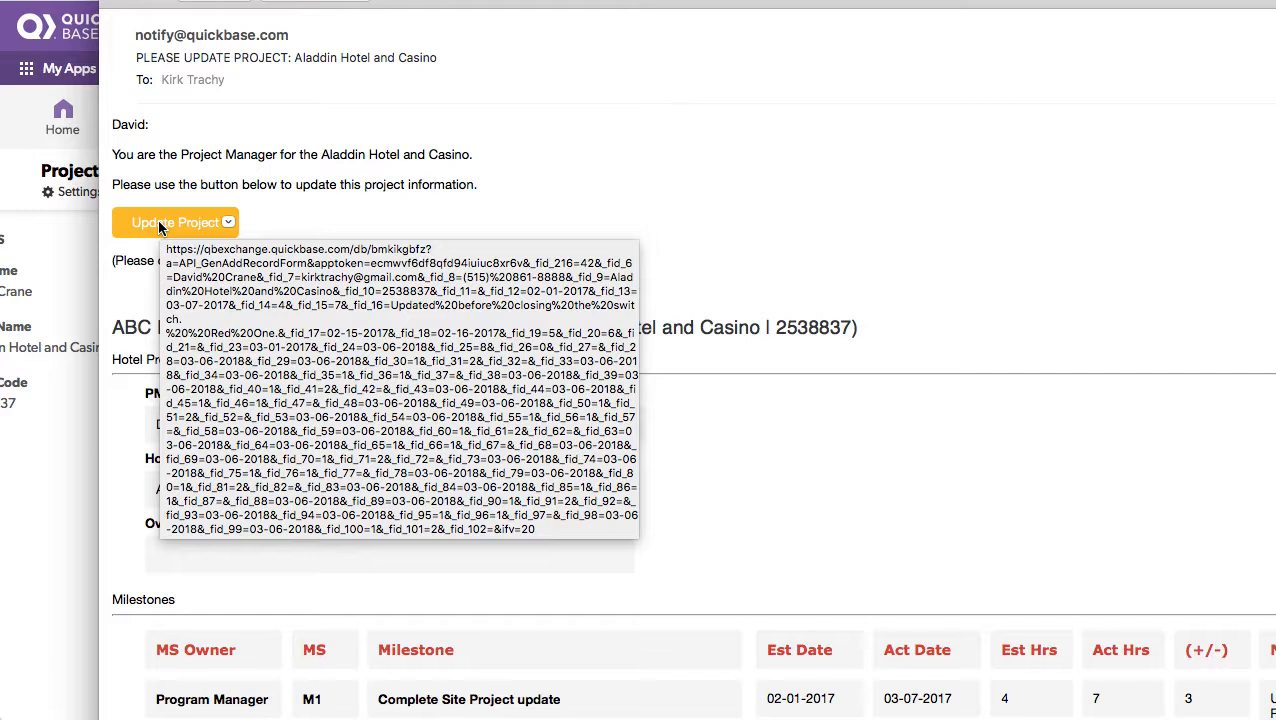
left_click(158, 224)
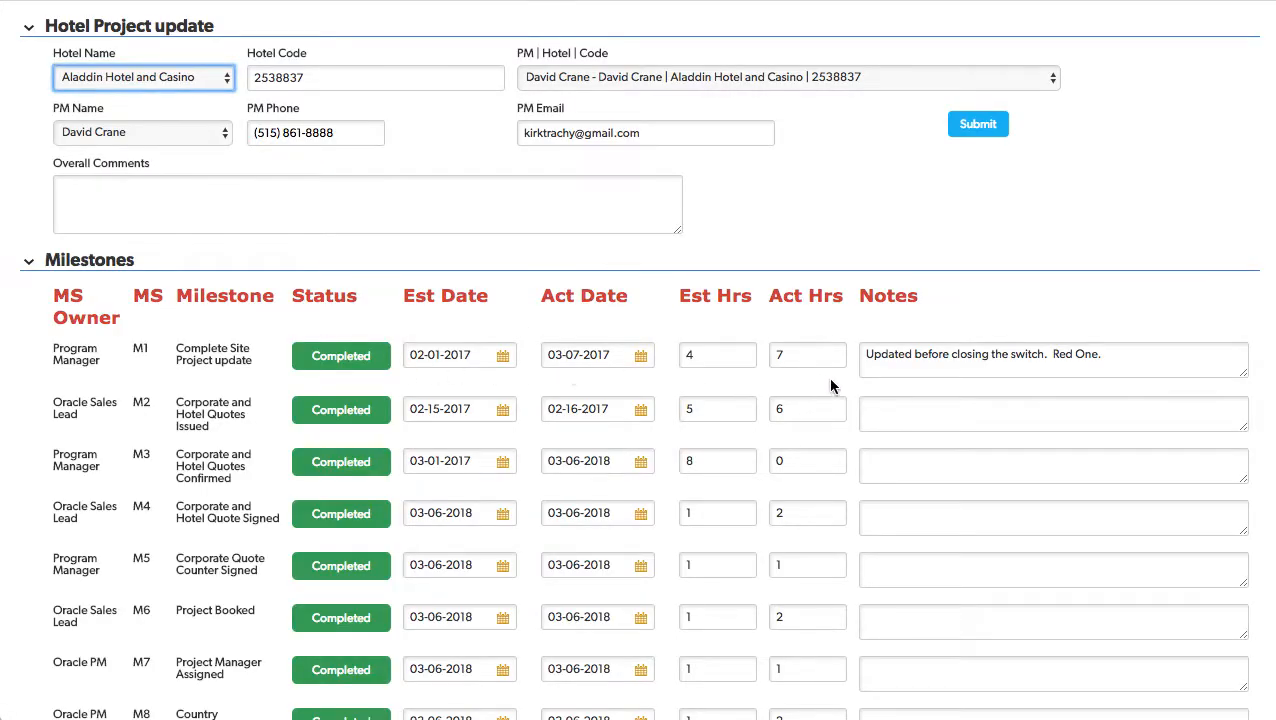
Review milestones M1 to M18 in the Hotel Project update form for Aladdin Hotel and Casino and submit the update
double_click(794, 361)
left_click(943, 354)
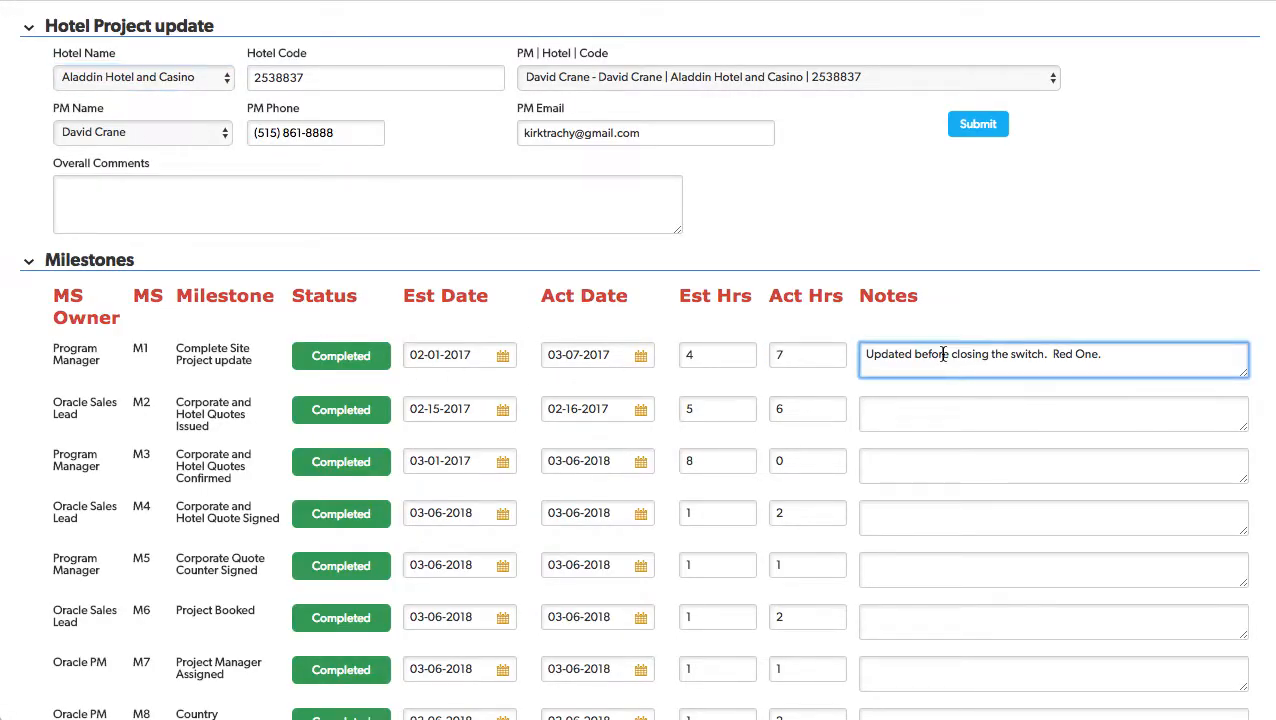
left_click(924, 466)
scroll(779, 545, "down", 3)
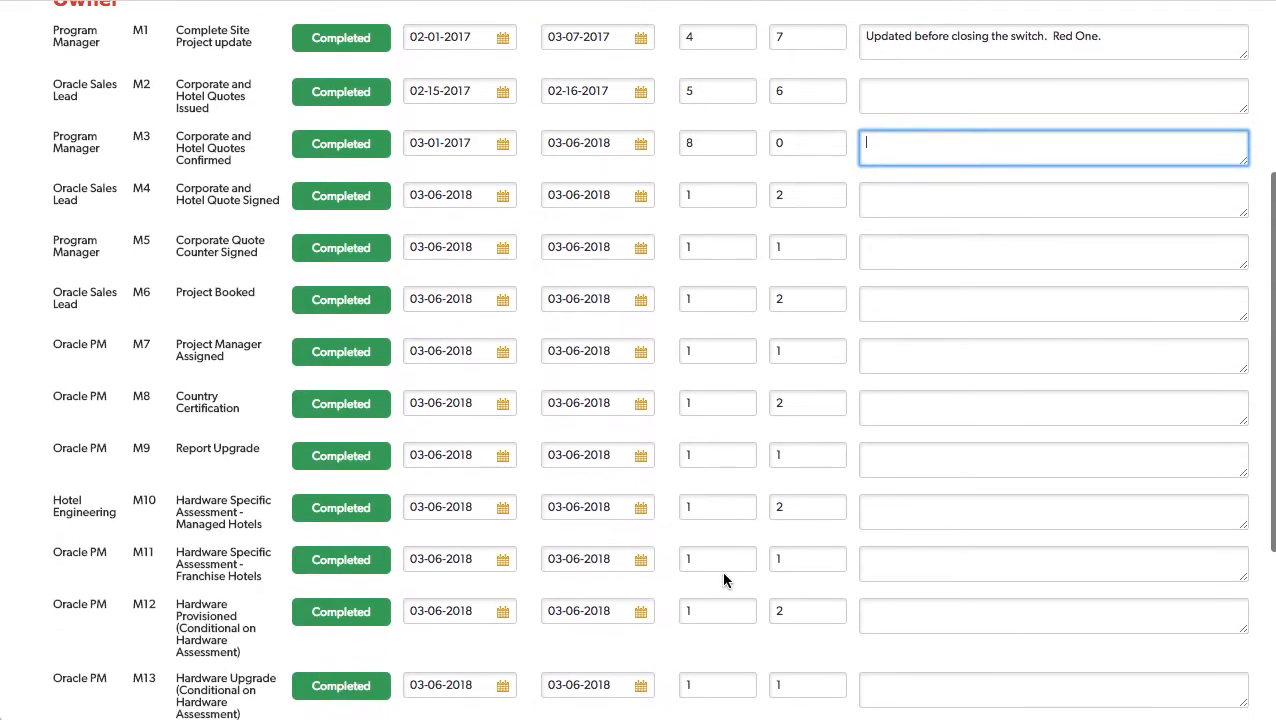
scroll(724, 580, "down", 3)
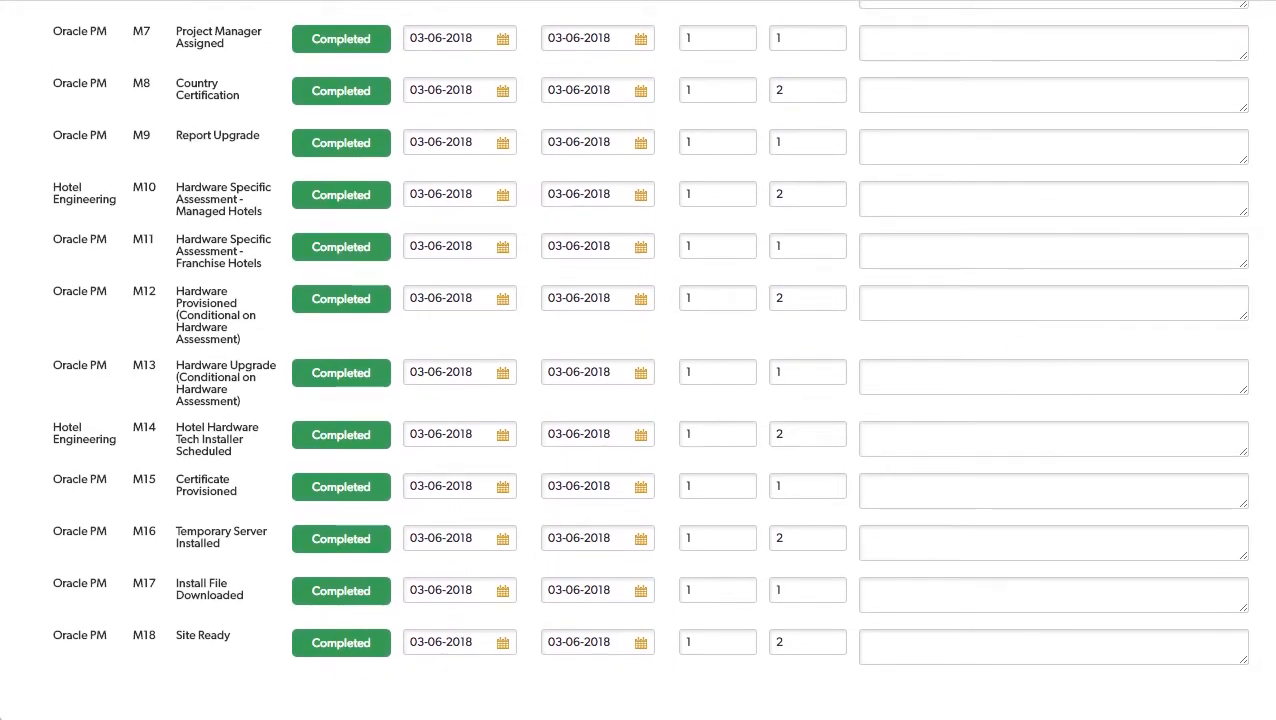
scroll(726, 560, "up", 8)
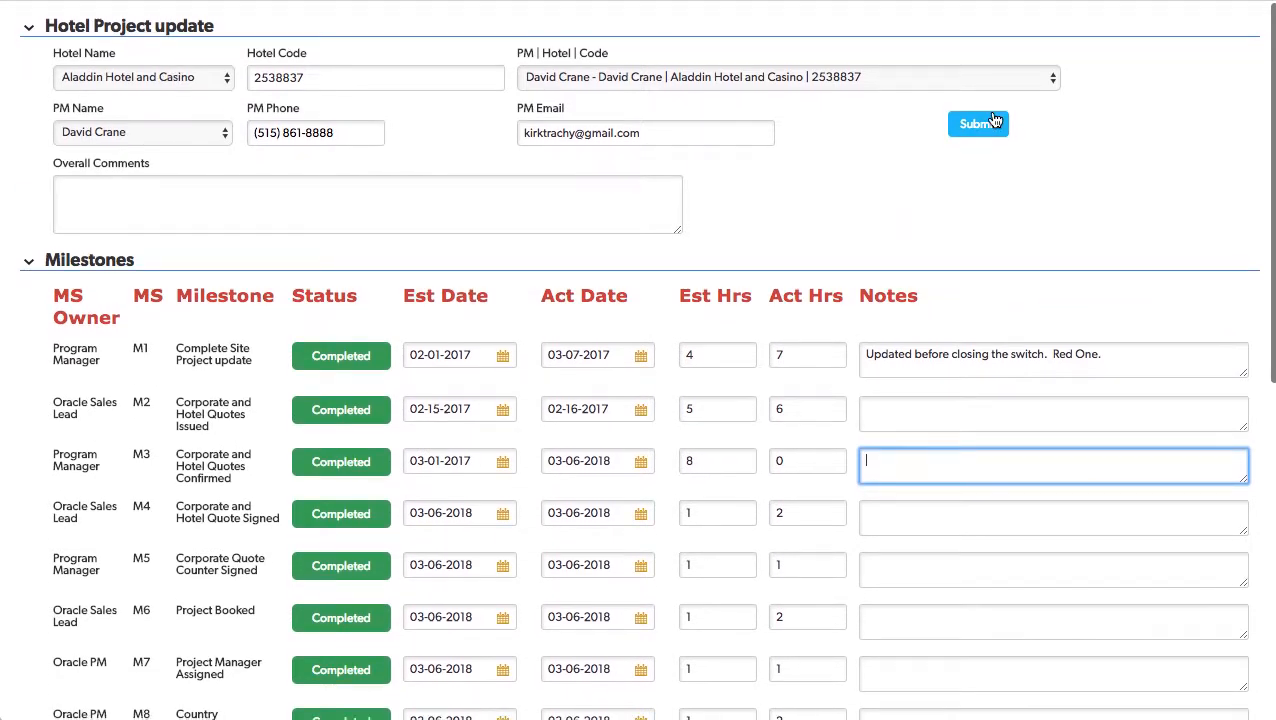
left_click(977, 133)
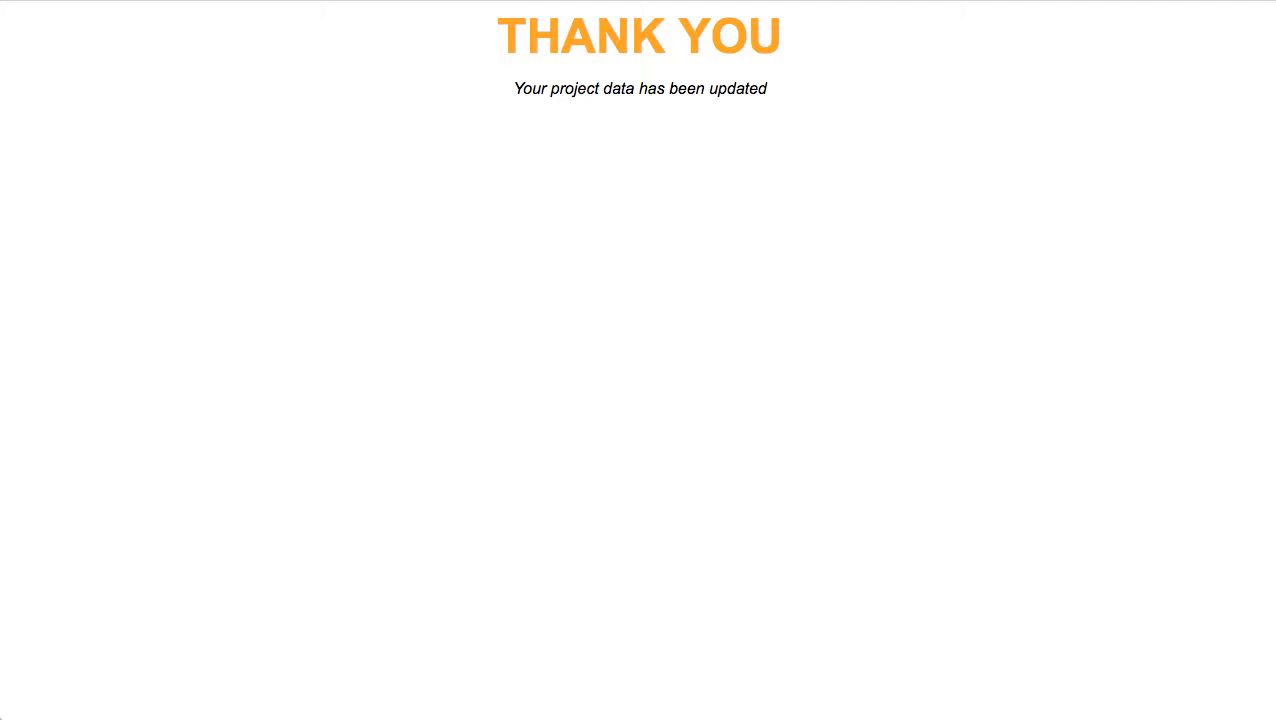
Go back to the ABC Hotel Projects Milestones main dashboard and reopen the Projects table's SEND EMAILS report
key("BackSpace")
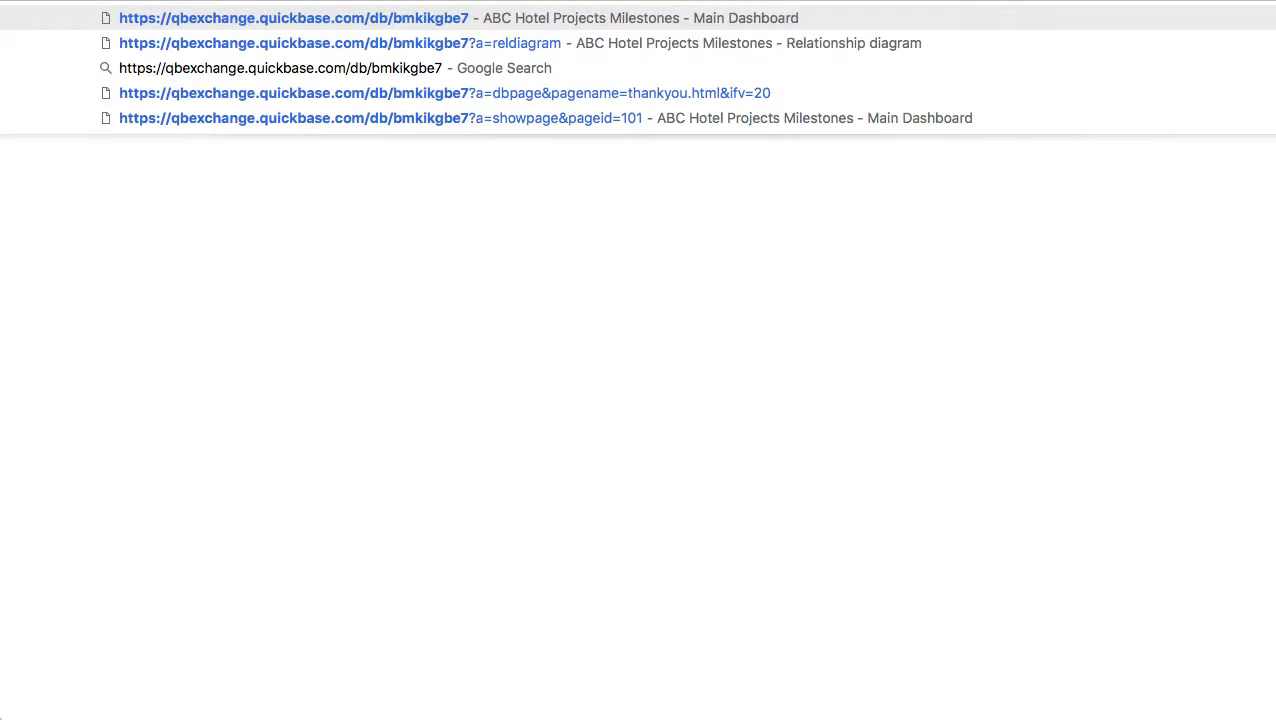
key("Return")
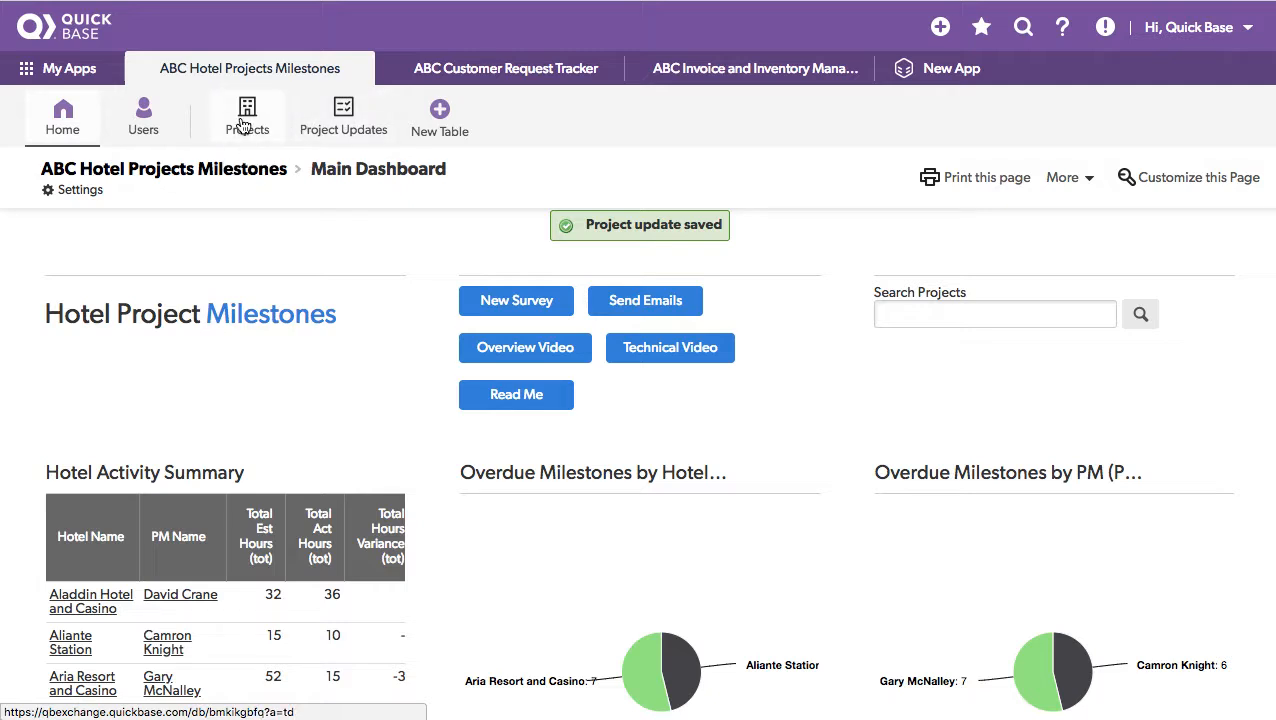
left_click(244, 123)
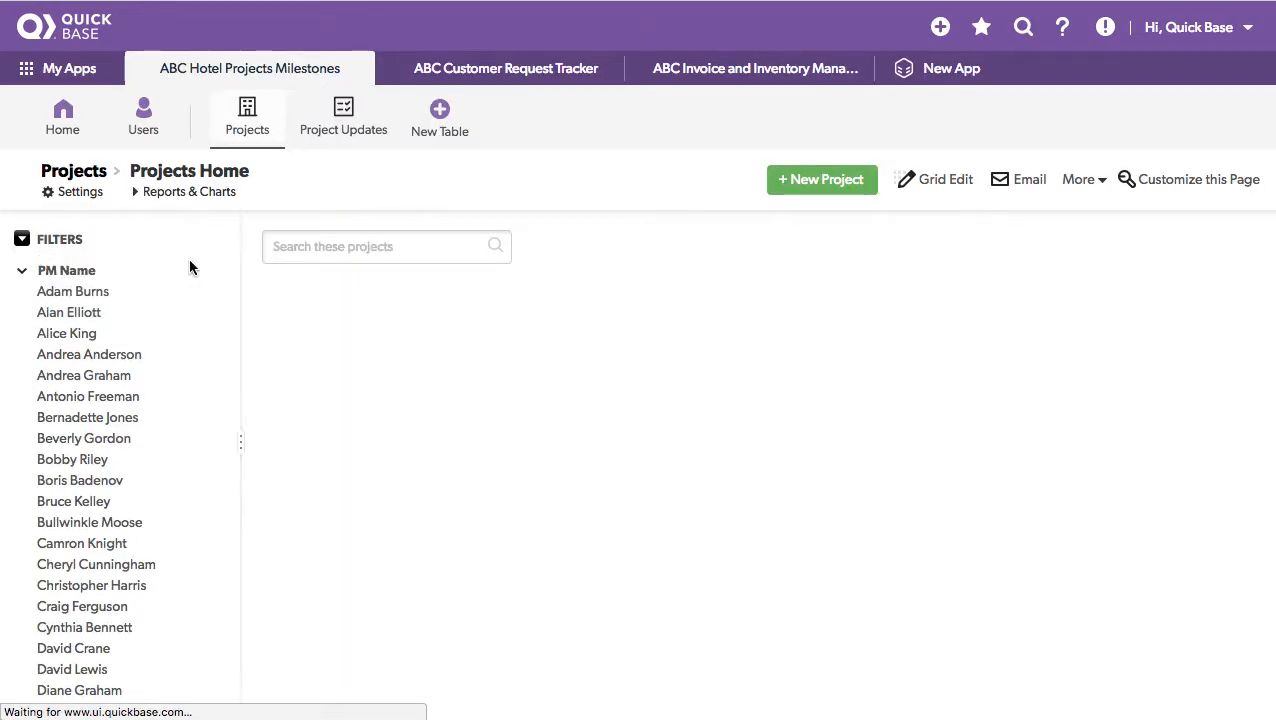
left_click(162, 193)
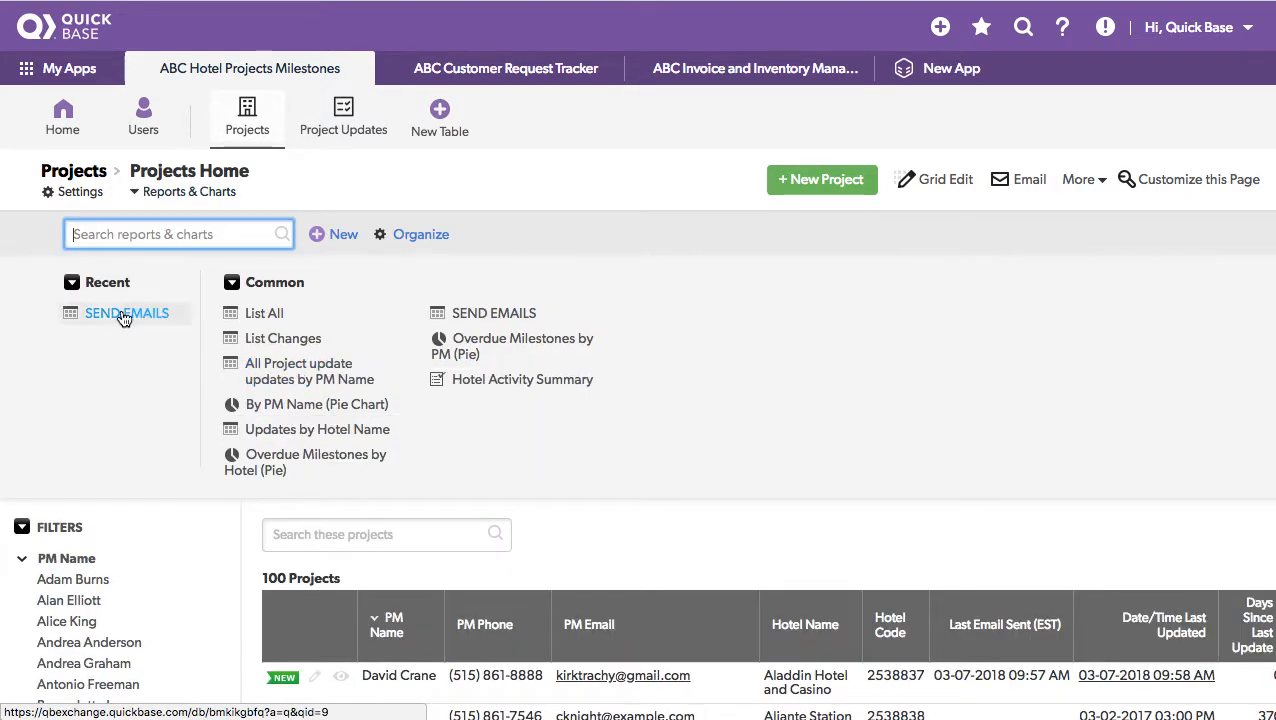
left_click(132, 316)
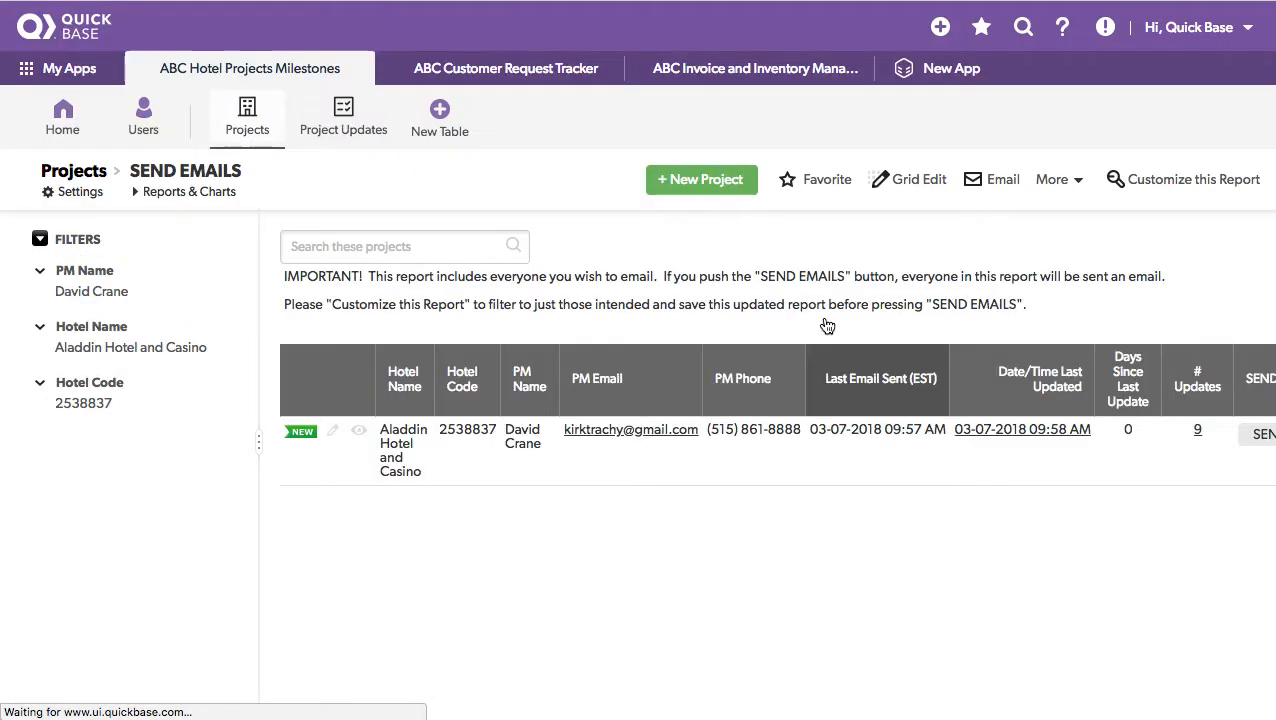
Check which options are available for the report's SEND EMAILS column and dismiss them
scroll(636, 521, "right", 3)
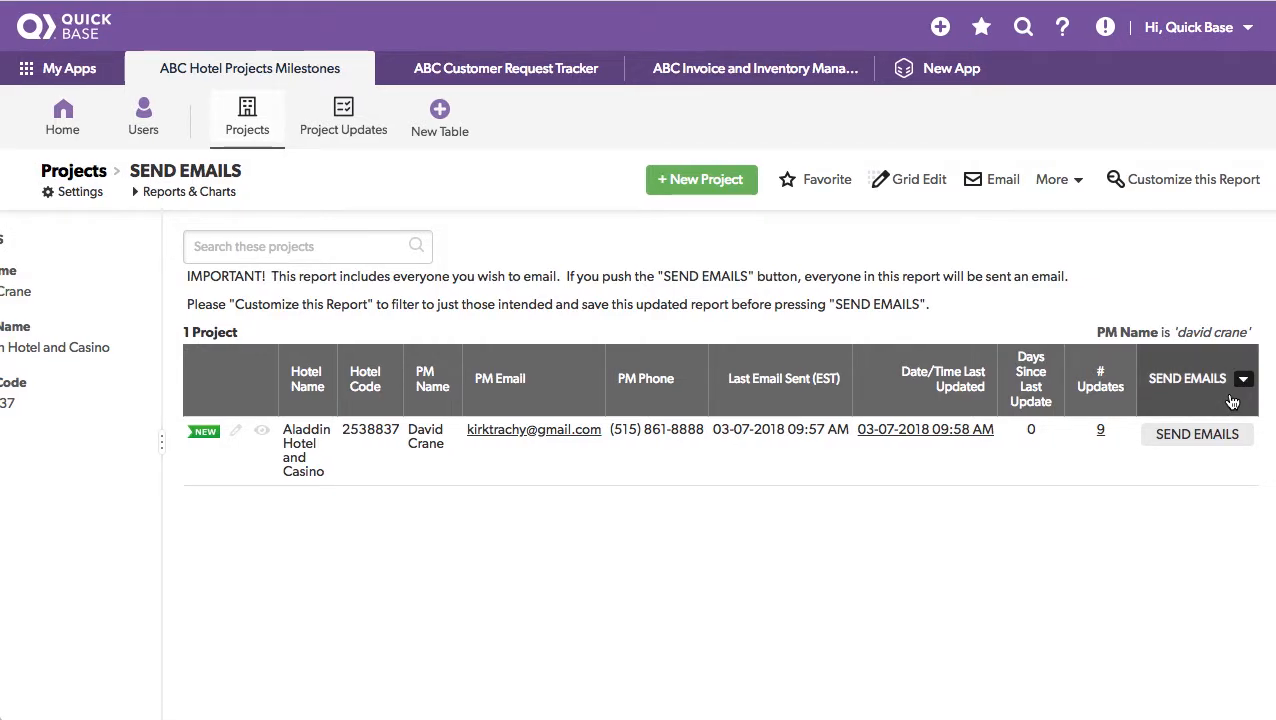
left_click(1245, 386)
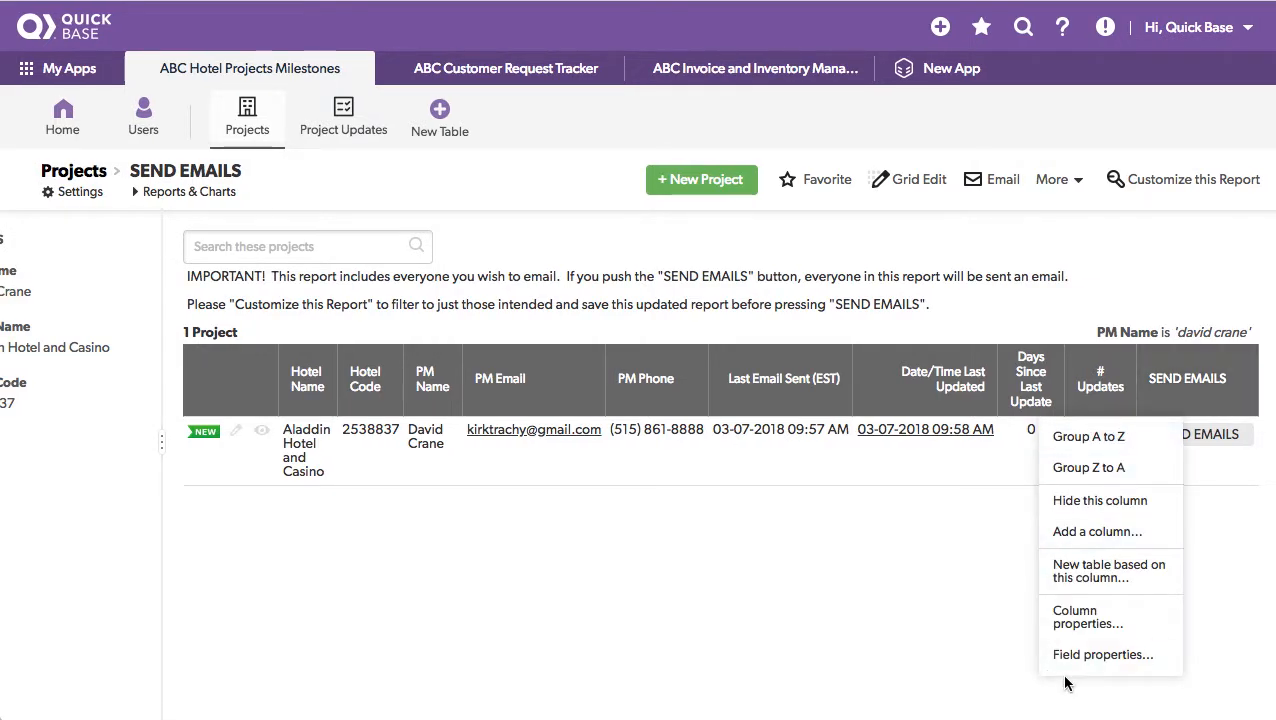
left_click(706, 557)
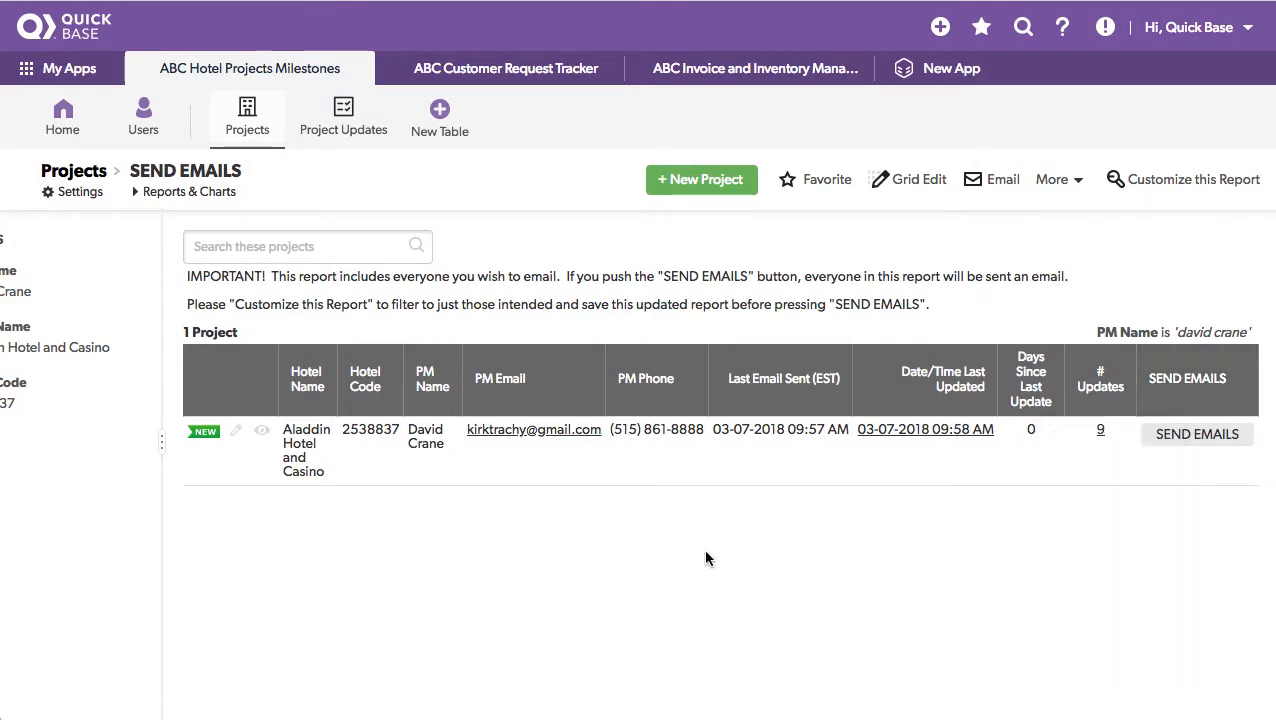
Look up Trigger Email Update.html in the app's list of pages, then exit the app settings
left_click(59, 121)
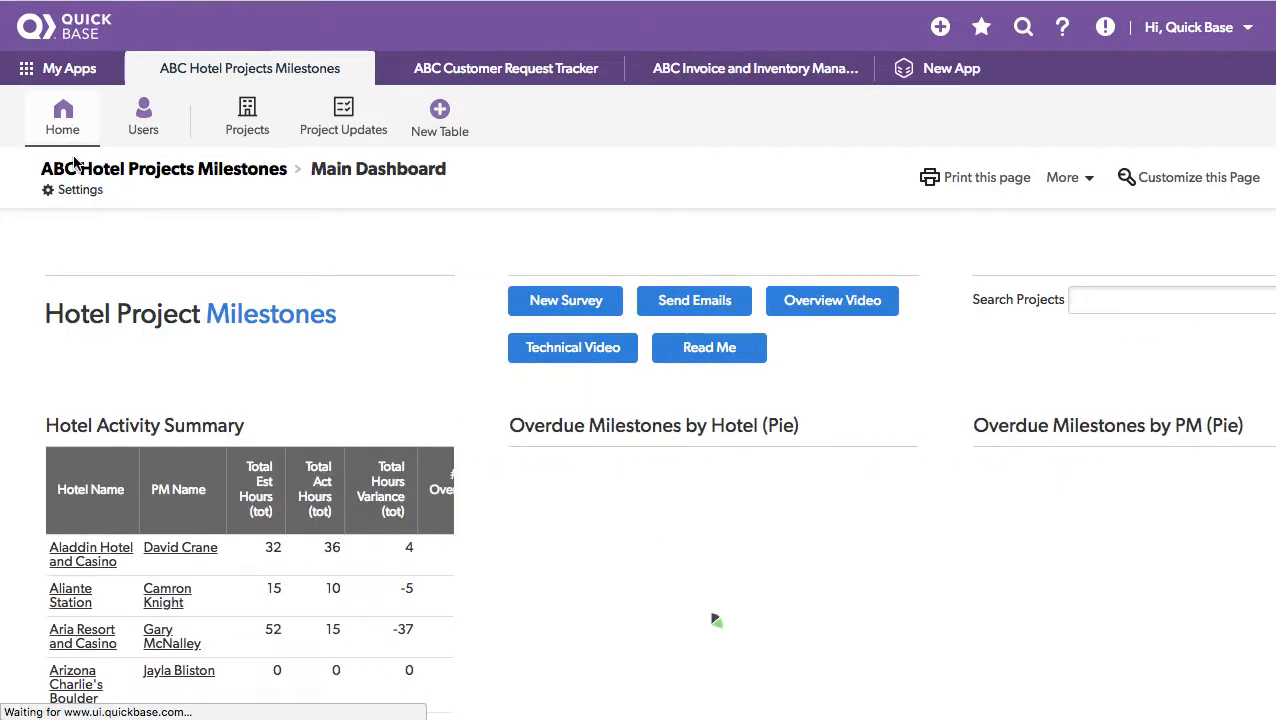
left_click(81, 191)
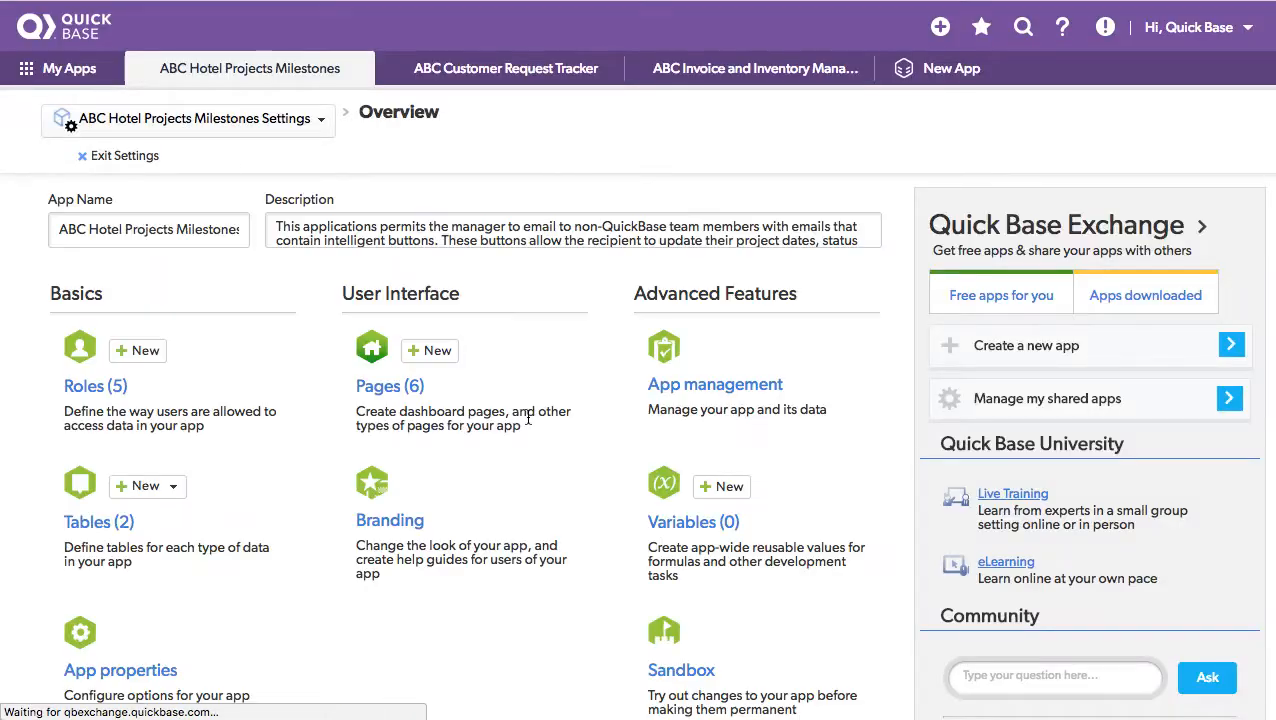
left_click(378, 443)
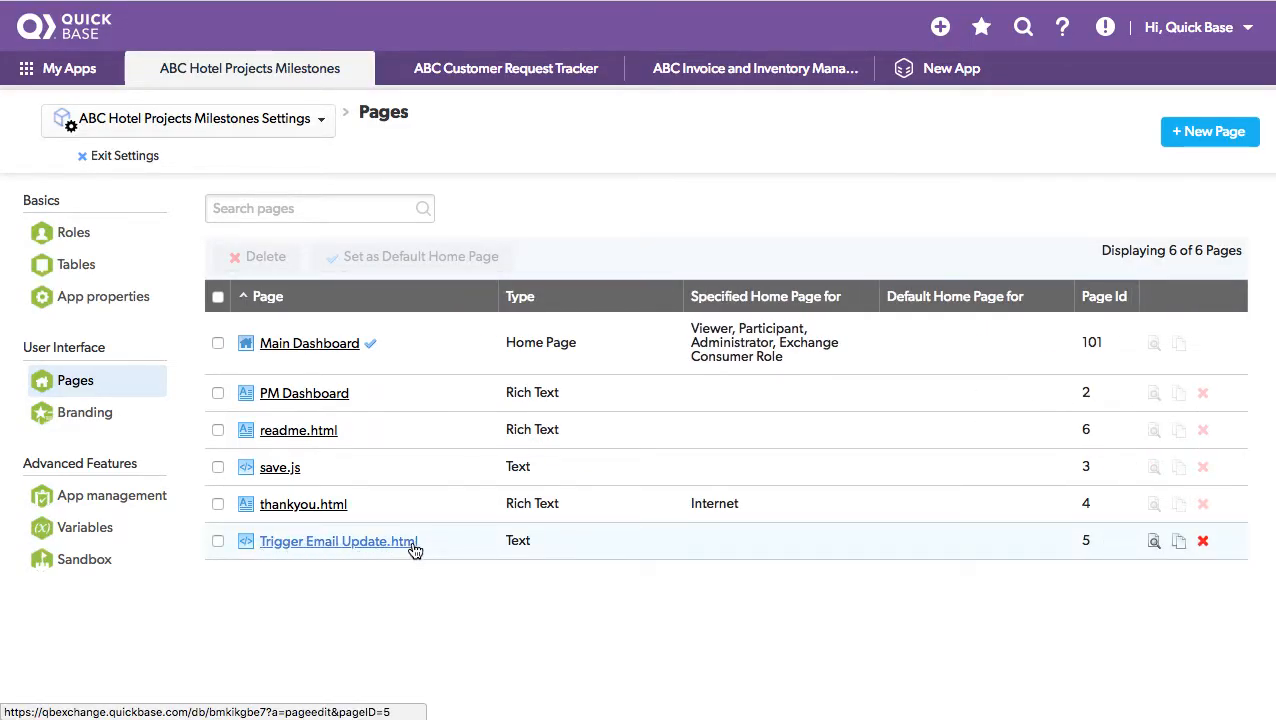
left_click(132, 163)
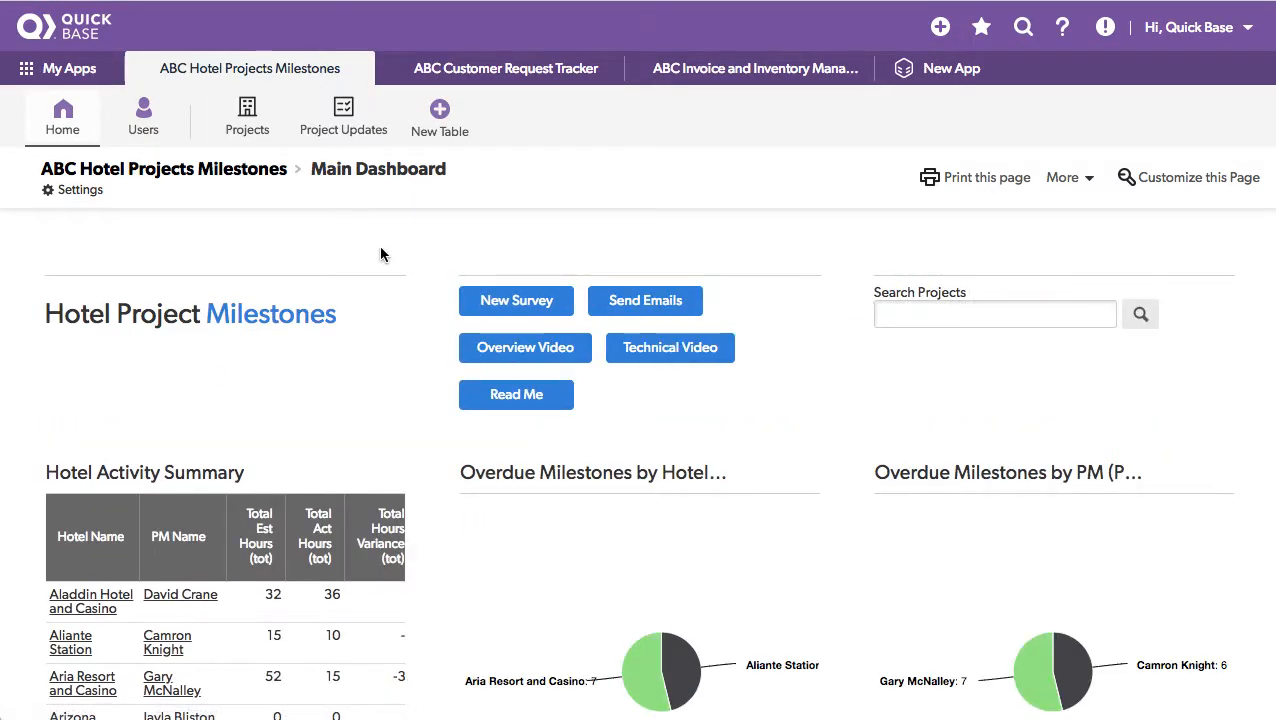
Open Notification #1 from the Projects table's notifications, subscriptions and reminders settings
left_click(248, 112)
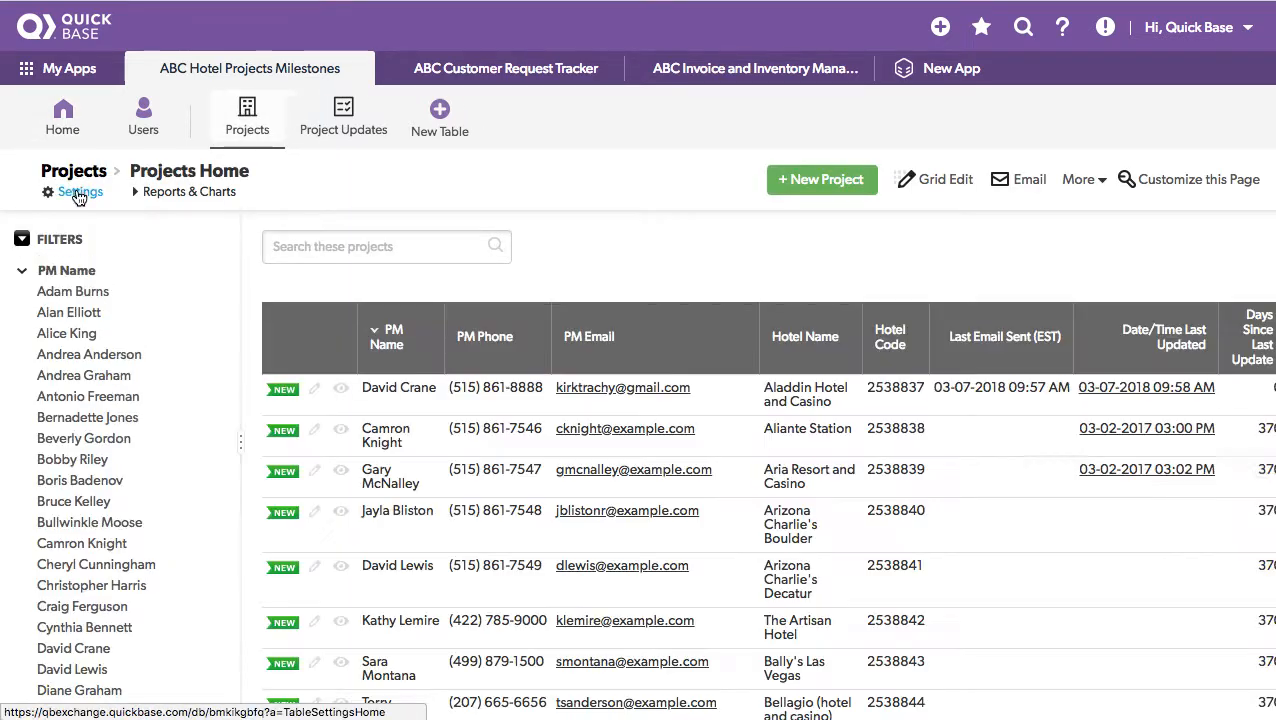
left_click(79, 193)
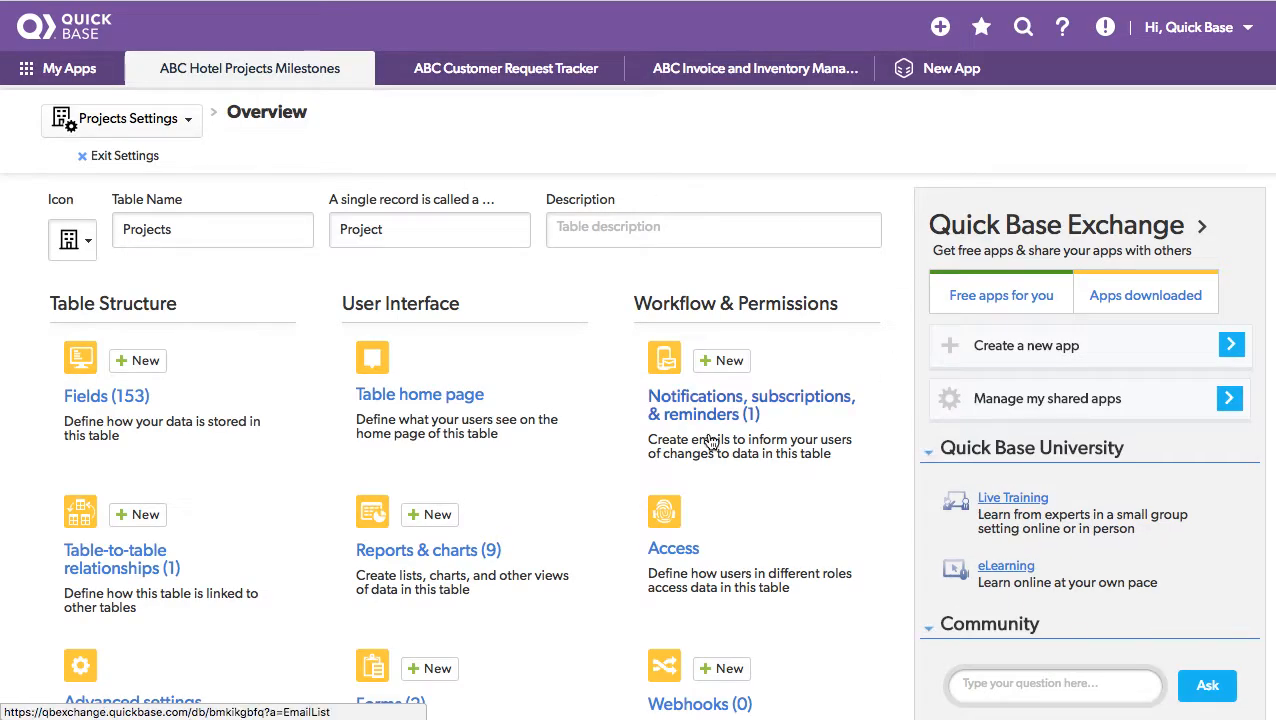
left_click(693, 403)
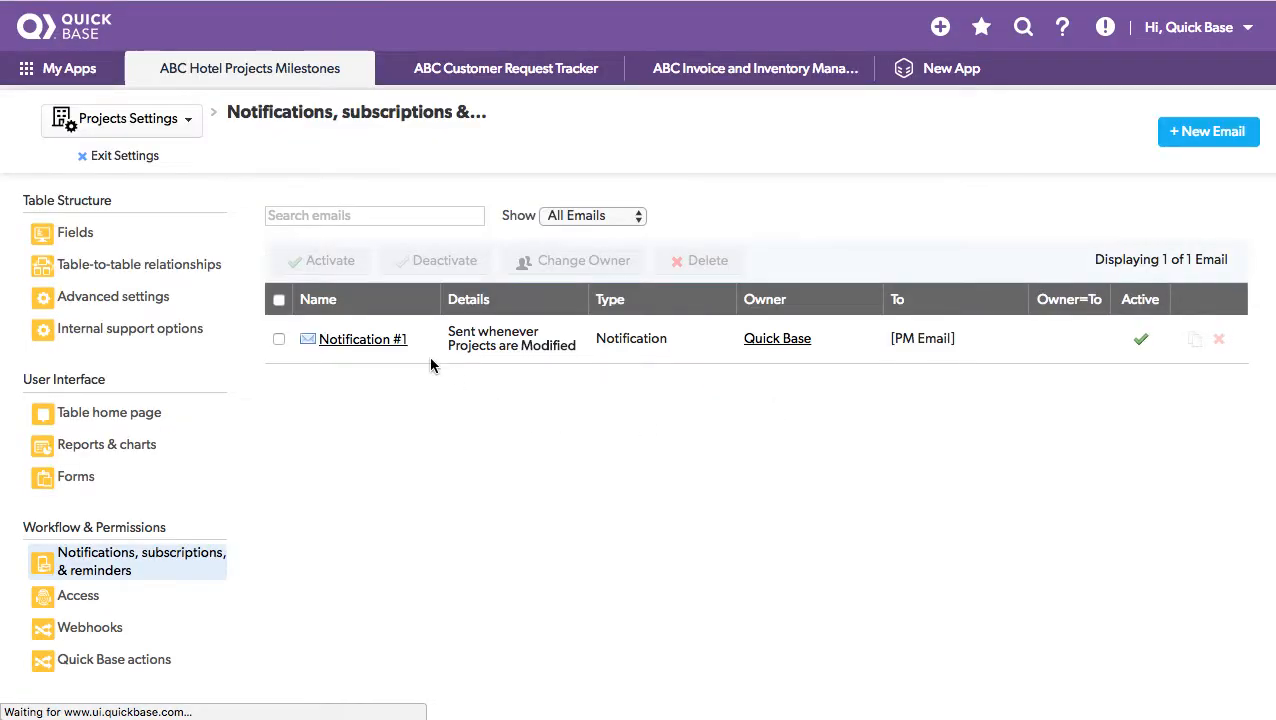
left_click(376, 345)
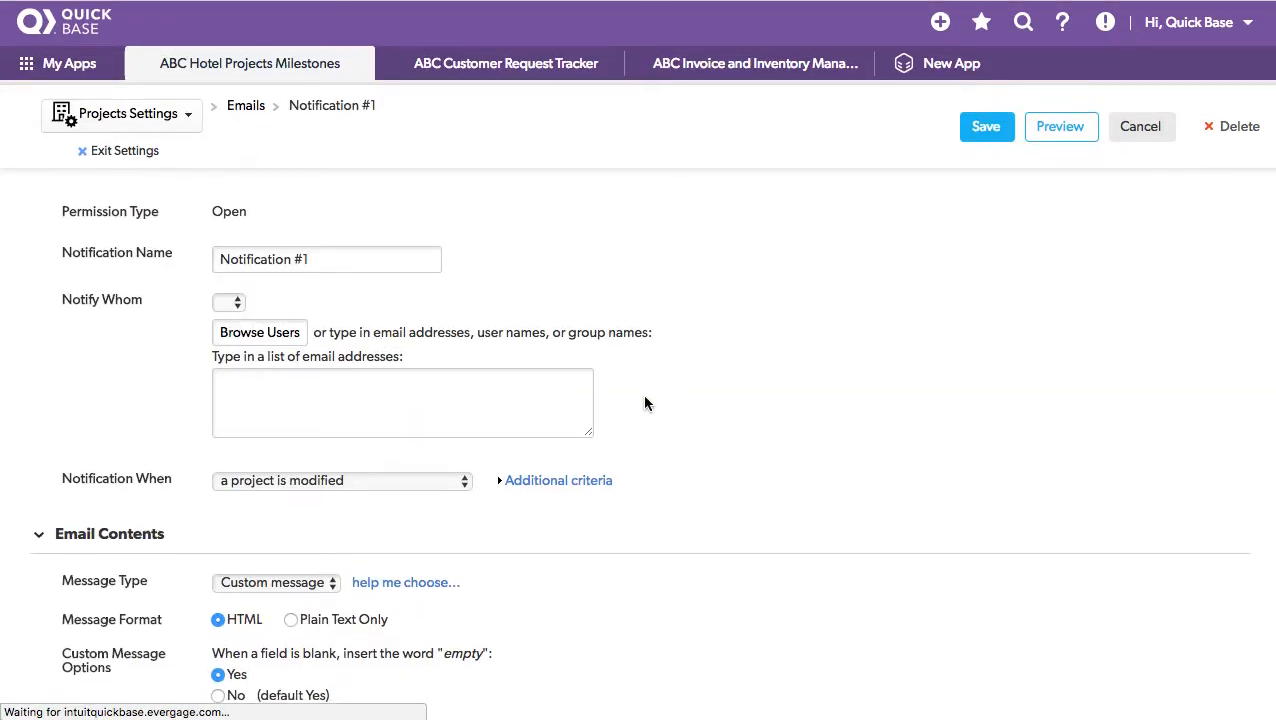
Examine the trigger criteria and email contents of Notification #1, enlarging the Custom Message box to show the full text
scroll(645, 403, "down", 1)
scroll(645, 403, "down", 2)
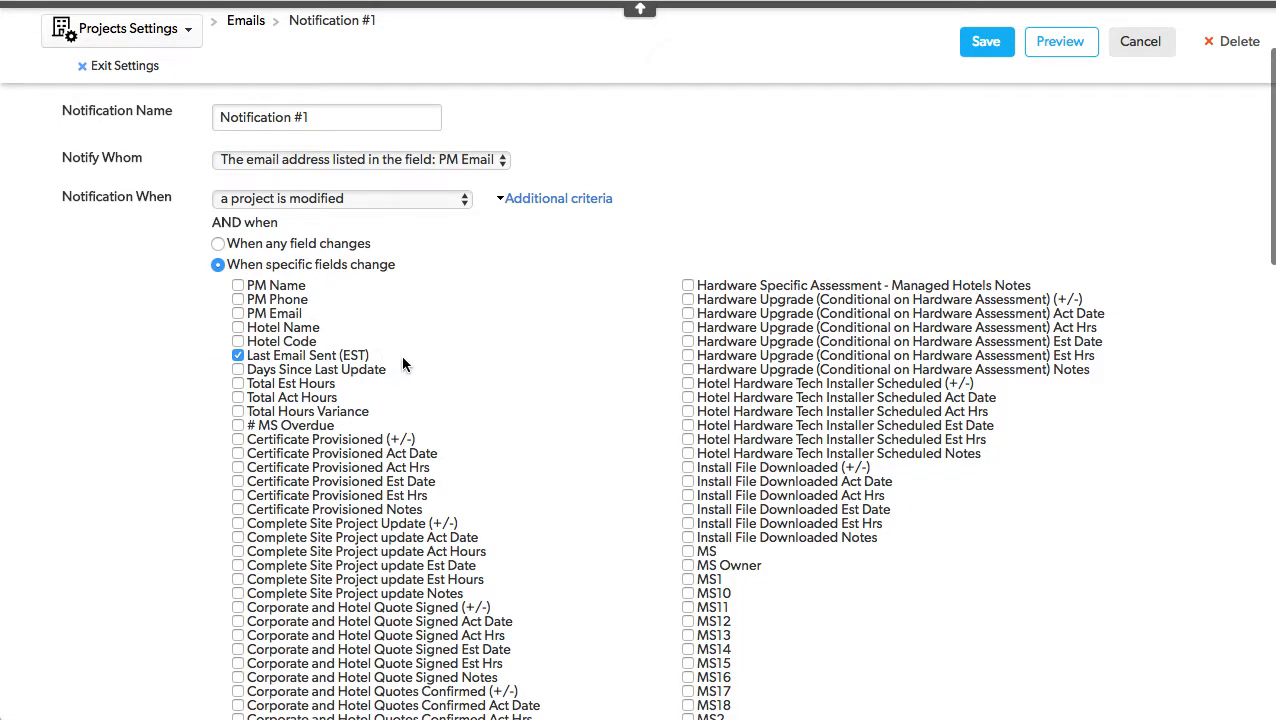
scroll(434, 390, "down", 10)
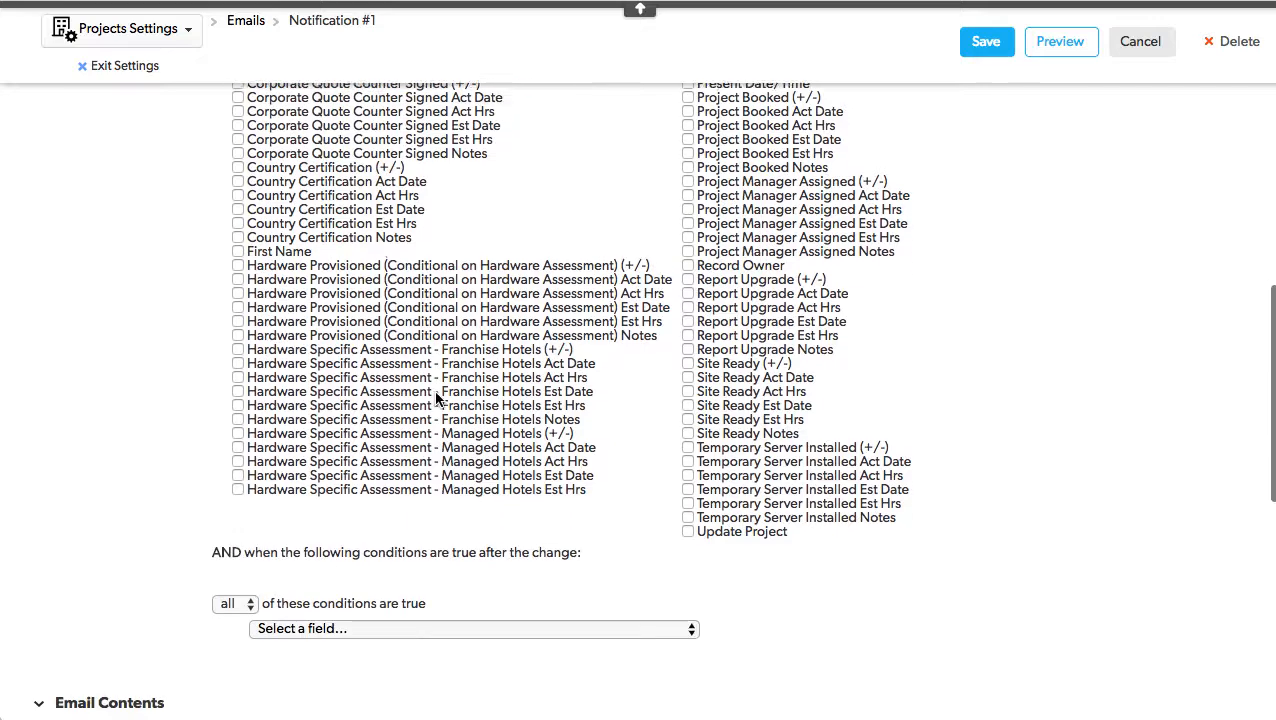
scroll(436, 393, "down", 6)
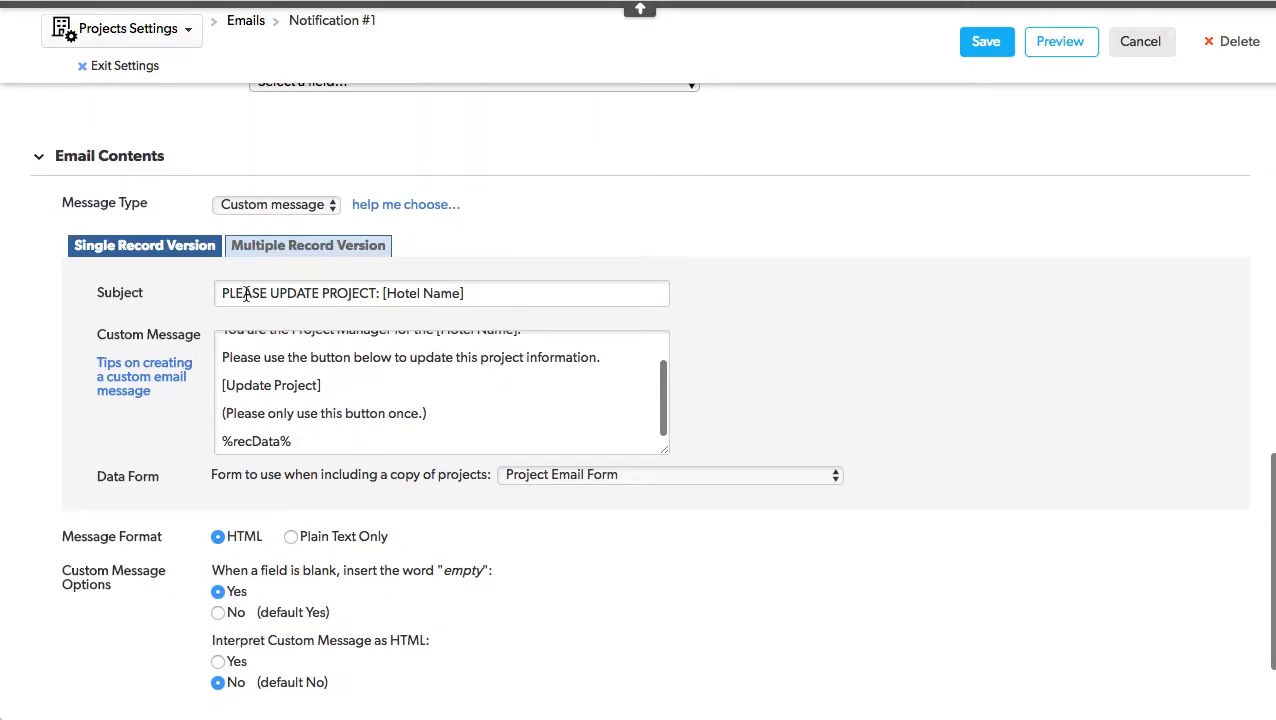
left_click_drag(665, 453, 985, 638)
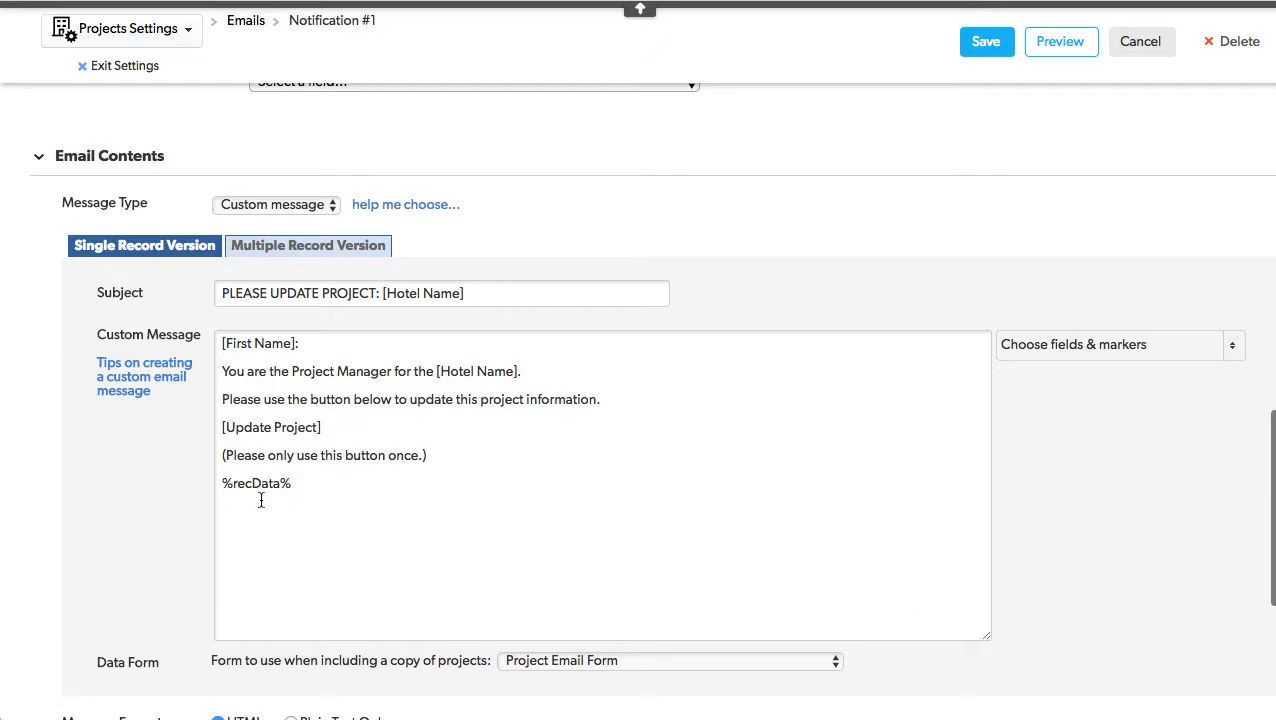
Highlight the [Update Project] and %recData% markers in Notification #1's custom message, check the data form, and leave without saving
left_click_drag(219, 424, 329, 424)
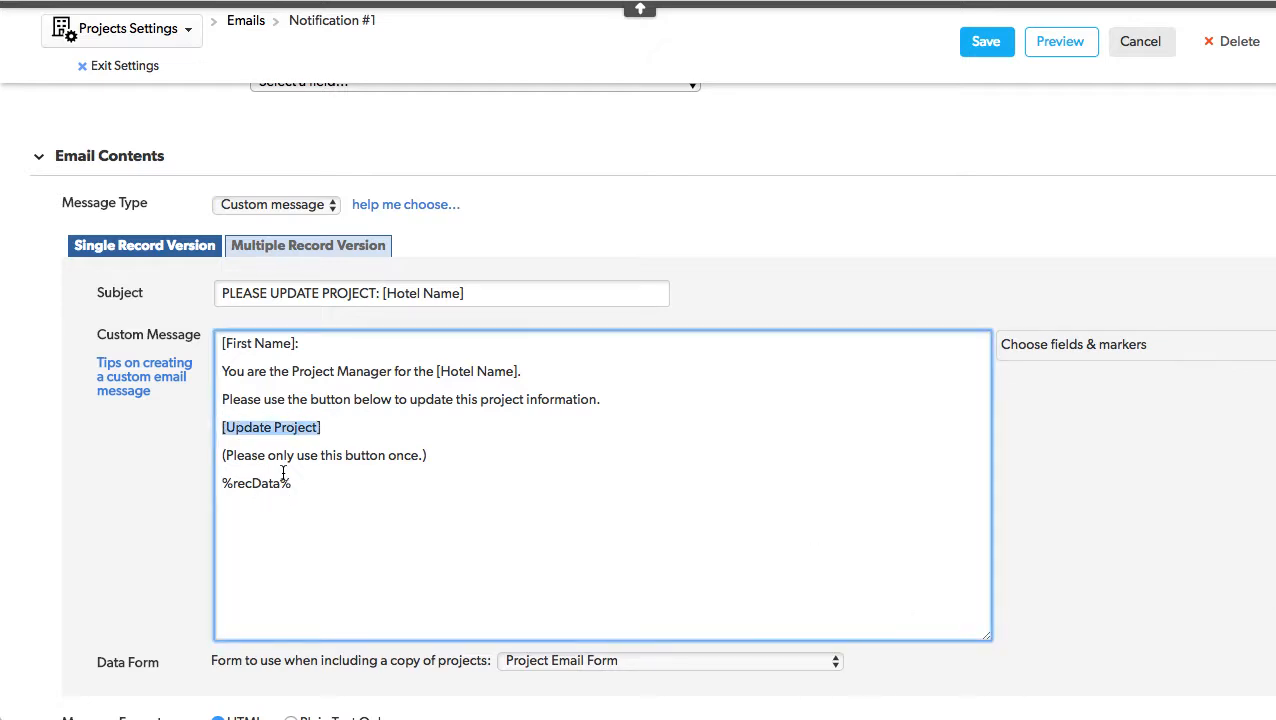
left_click_drag(219, 487, 298, 485)
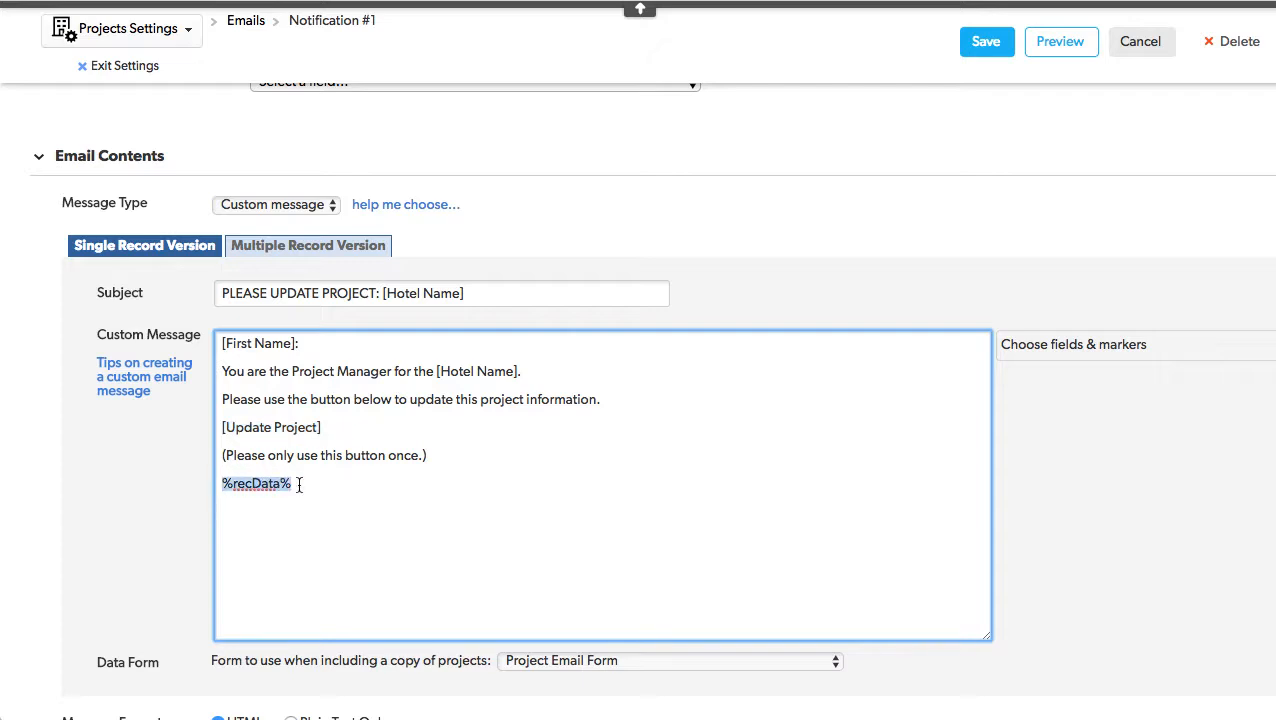
scroll(815, 190, "down", 2)
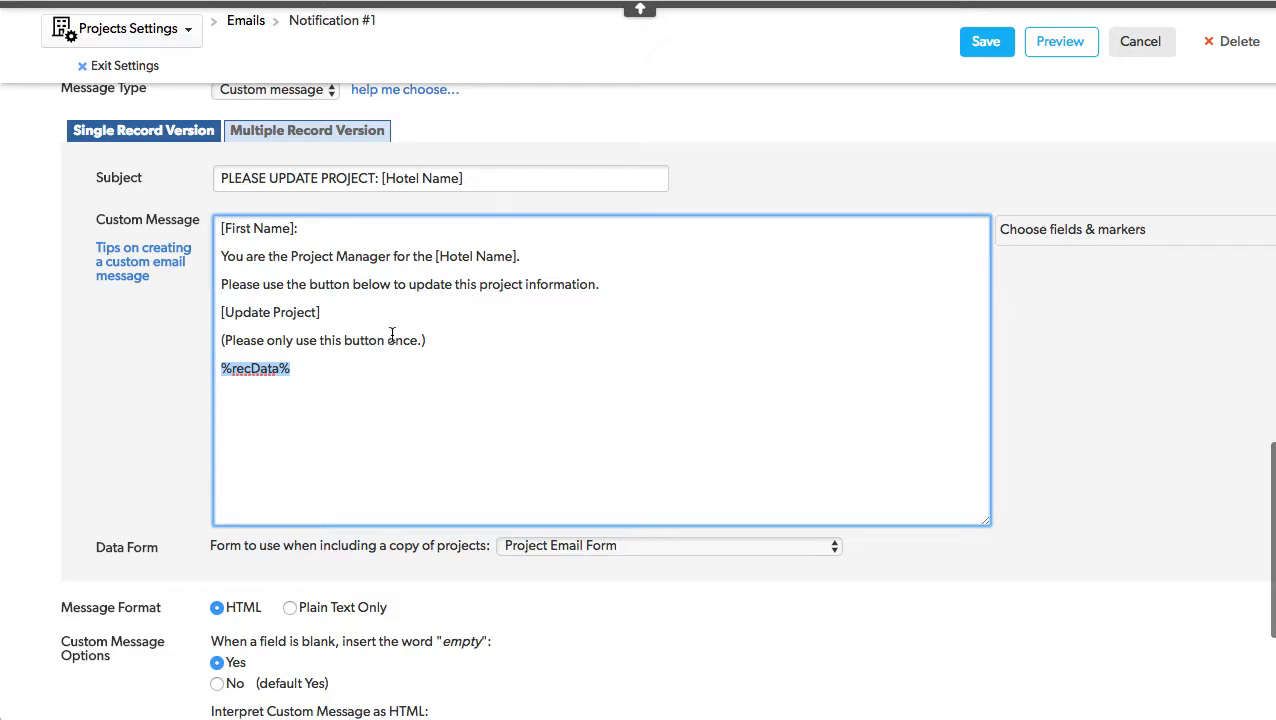
scroll(391, 339, "up", 15)
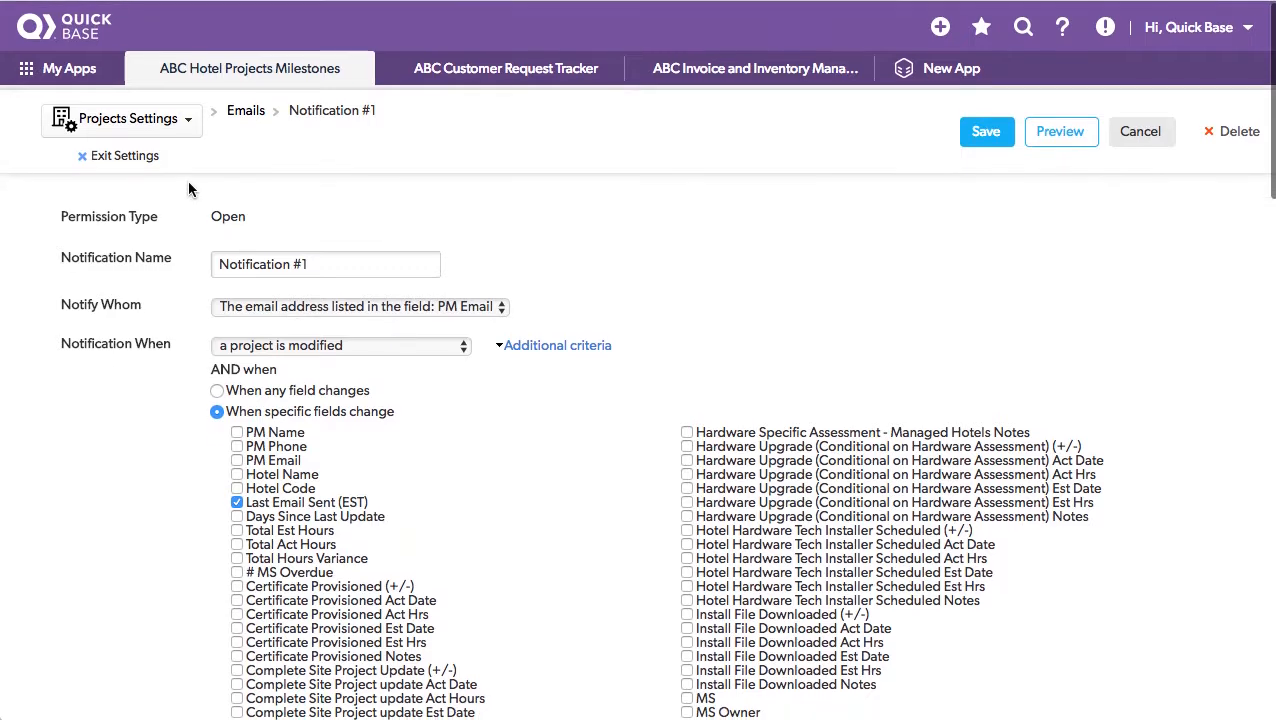
left_click(133, 166)
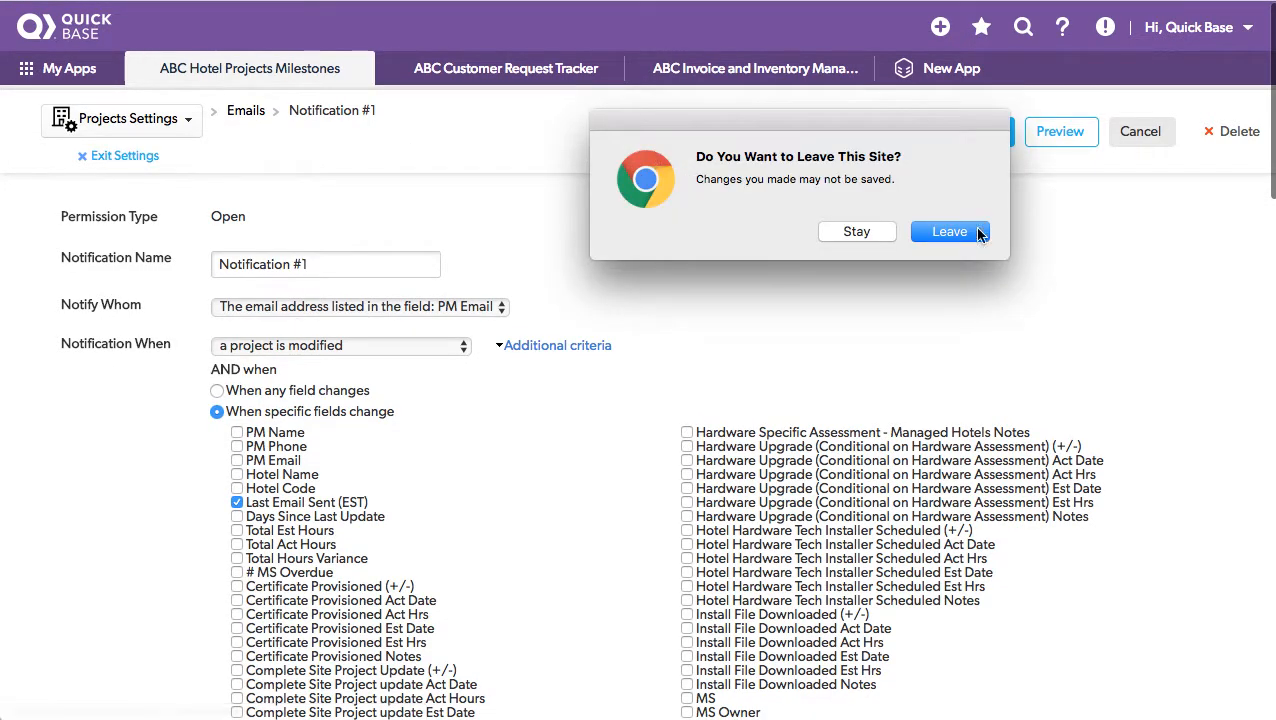
left_click(955, 235)
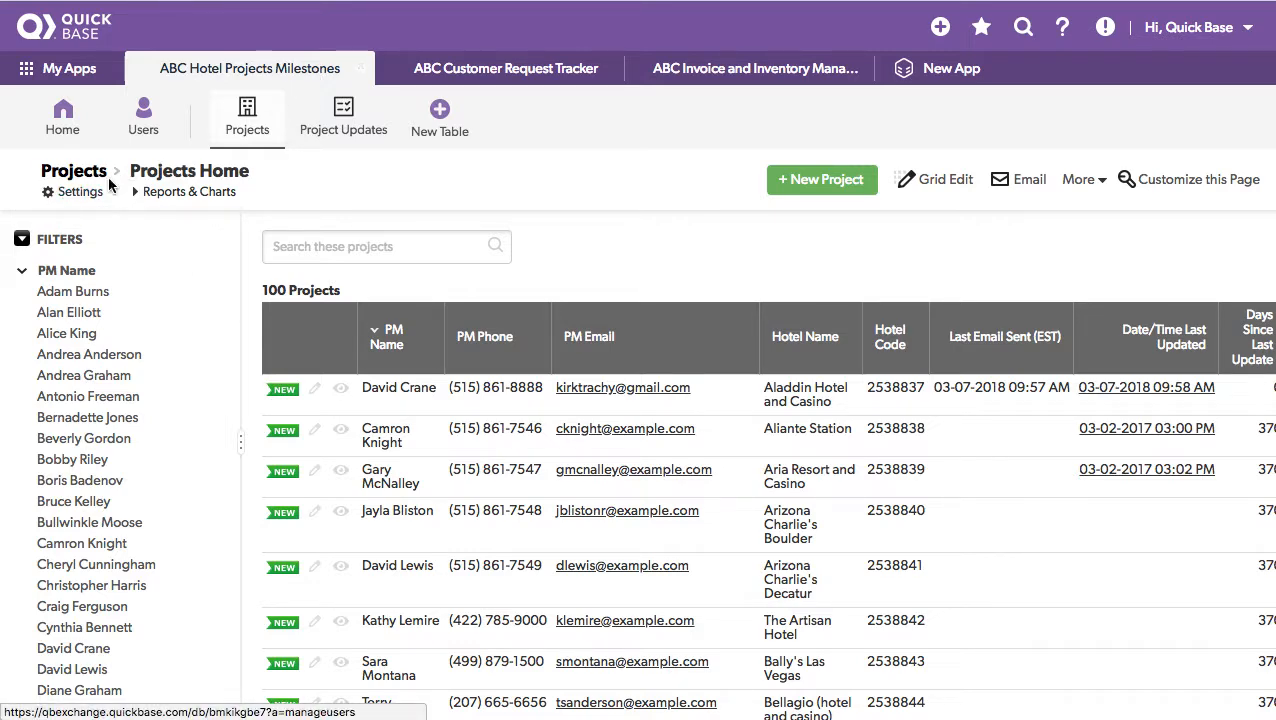
Look up Project Email Form in the Projects table's list of forms, then exit the table settings
left_click(80, 191)
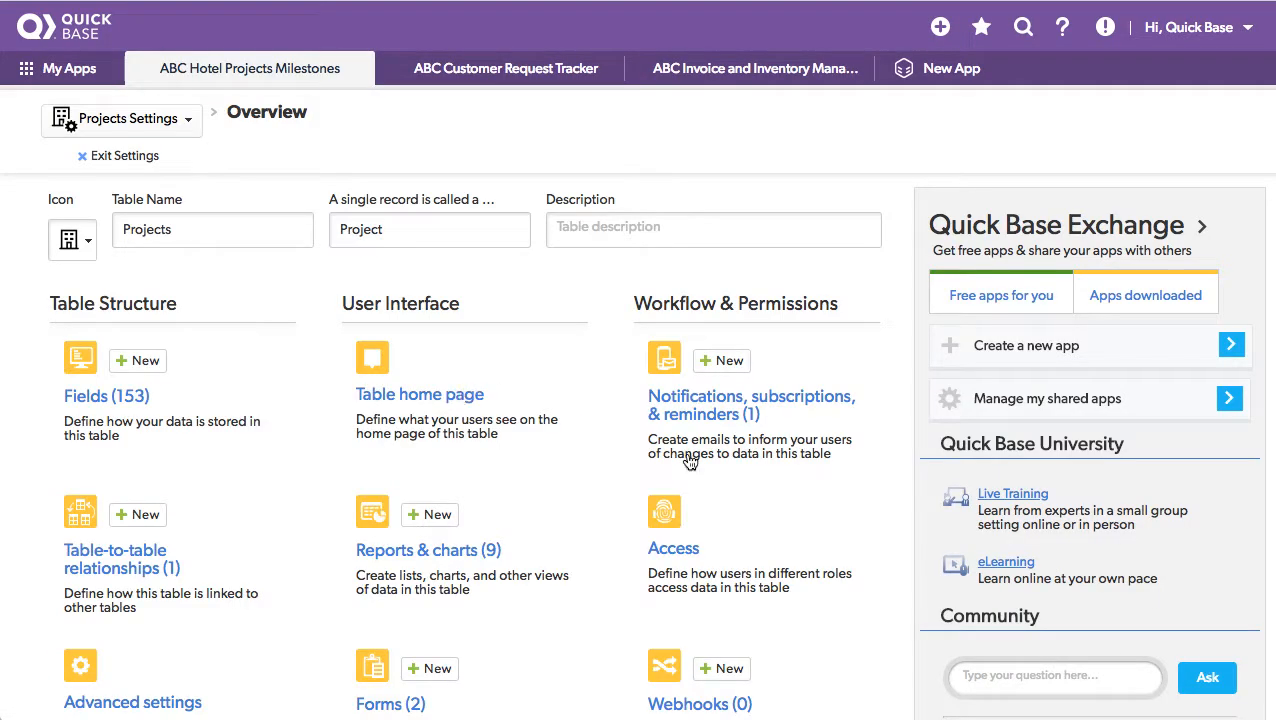
scroll(604, 515, "down", 4)
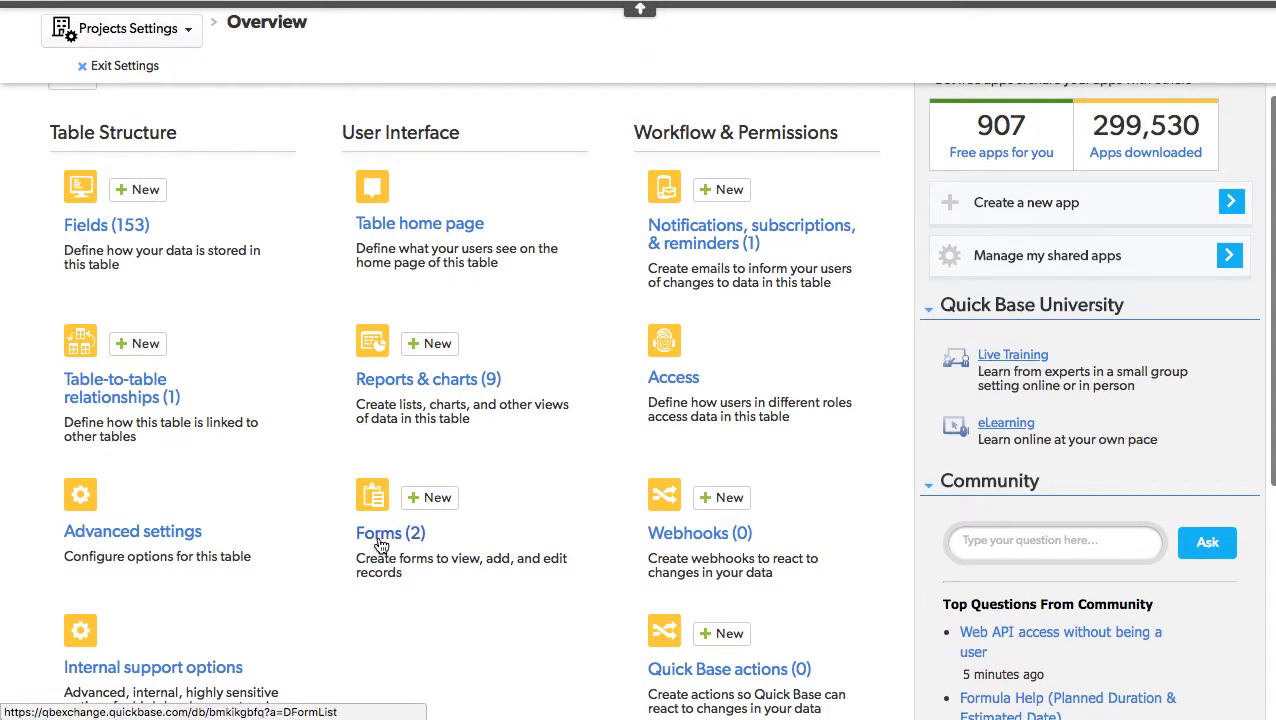
left_click(380, 540)
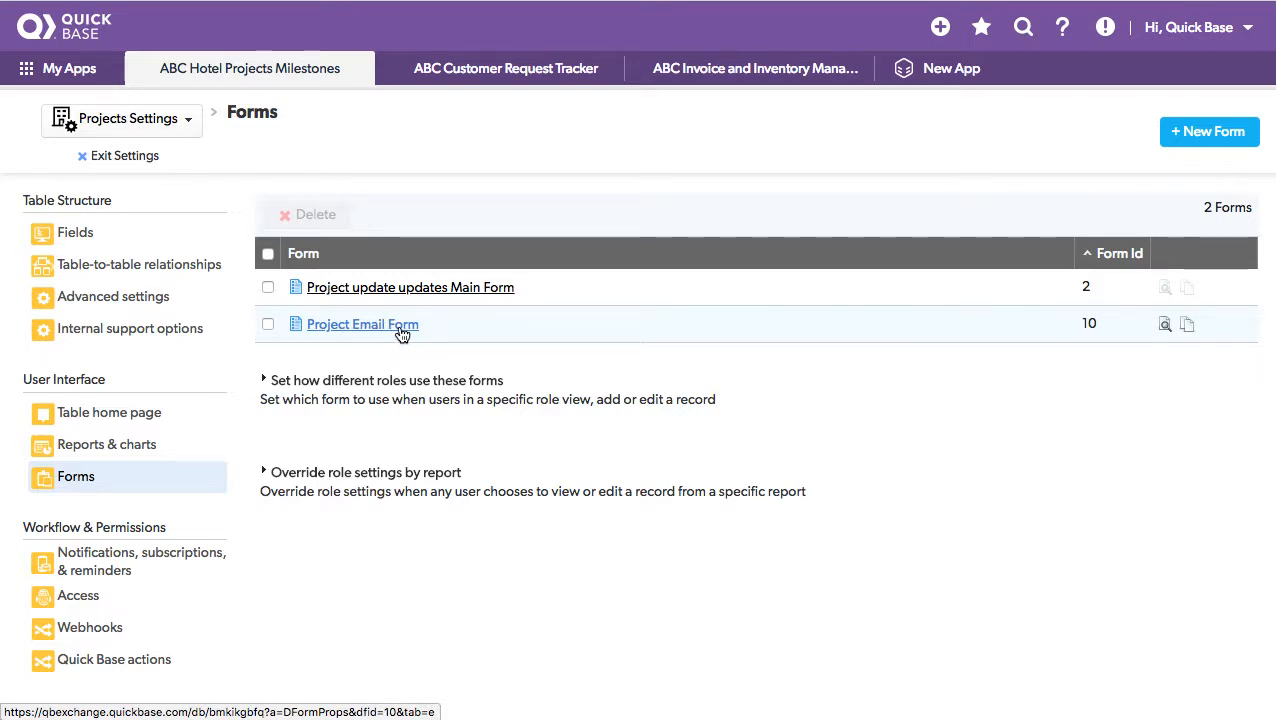
left_click(113, 158)
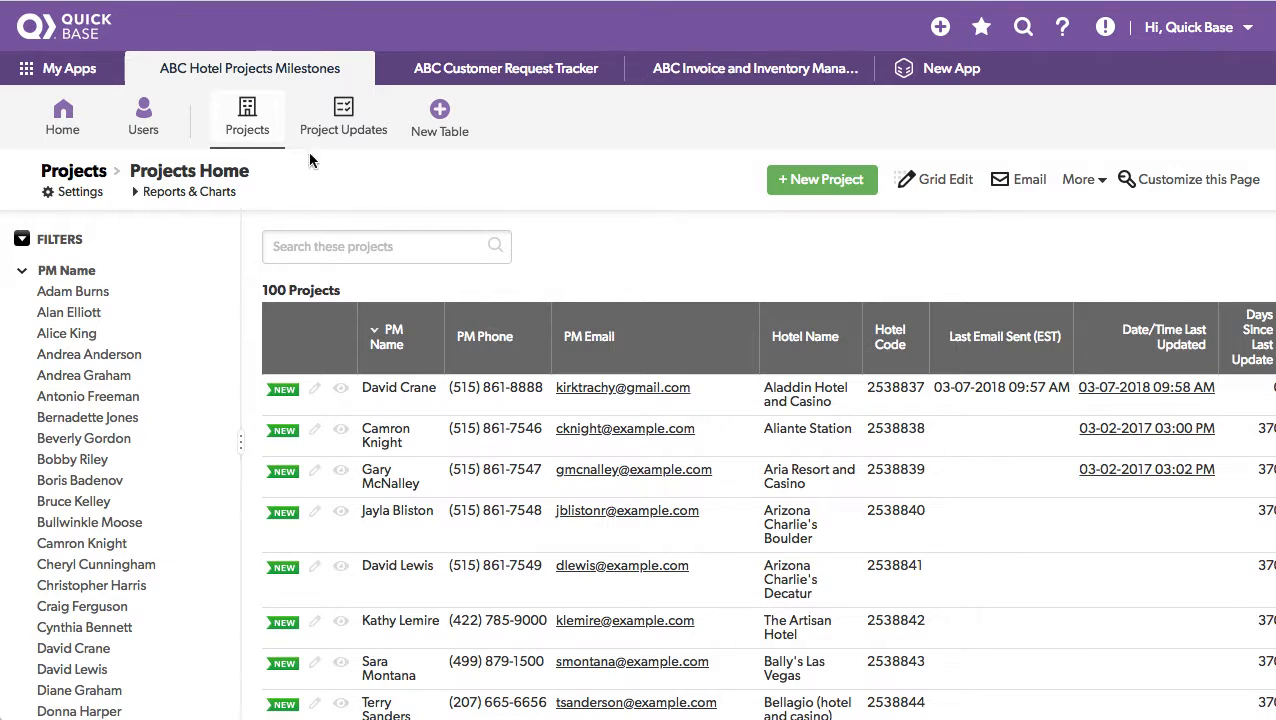
View the Aladdin Hotel and Casino project record and open the field properties of its Update Project button
left_click(340, 388)
scroll(476, 404, "down", 4)
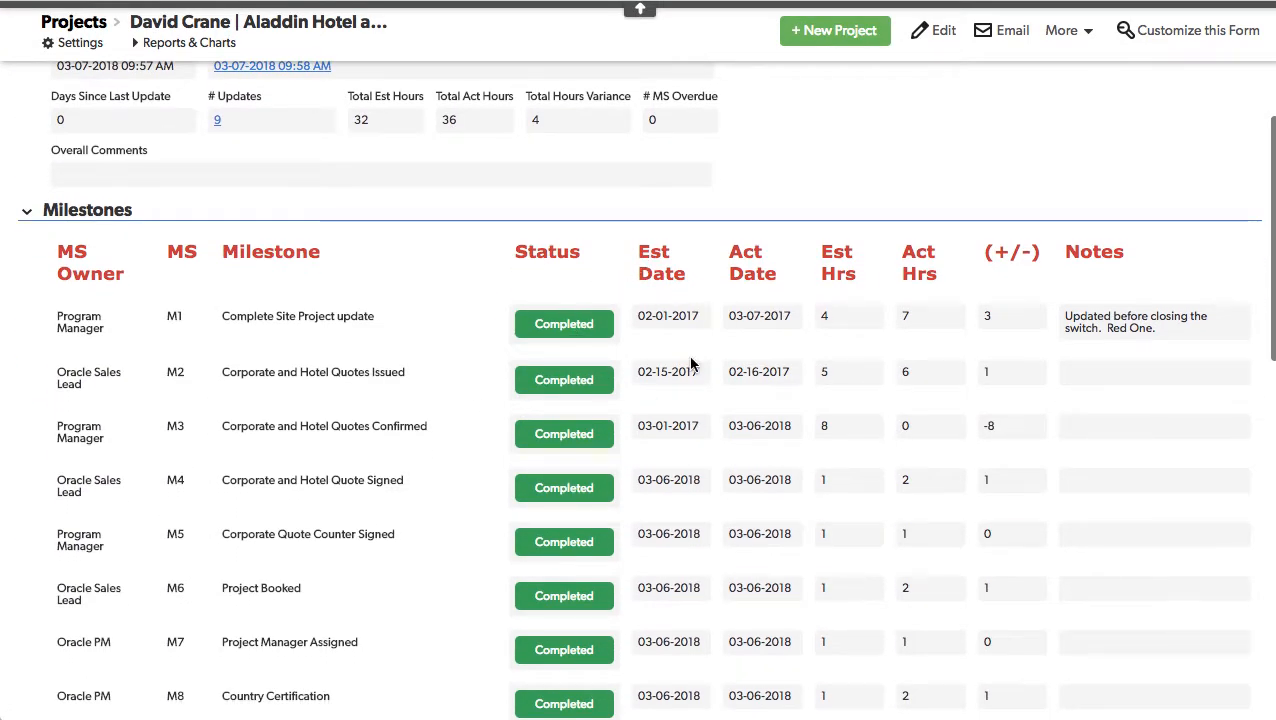
scroll(637, 508, "down", 3)
scroll(637, 508, "down", 3)
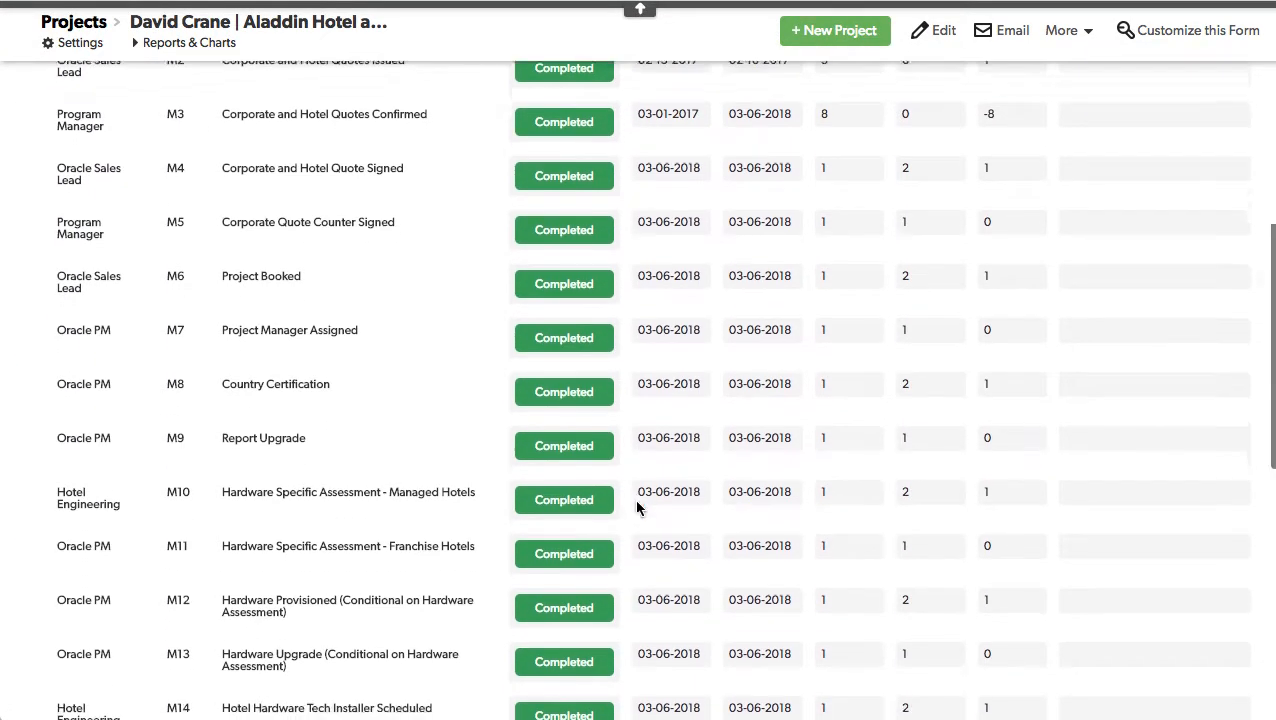
scroll(637, 508, "down", 3)
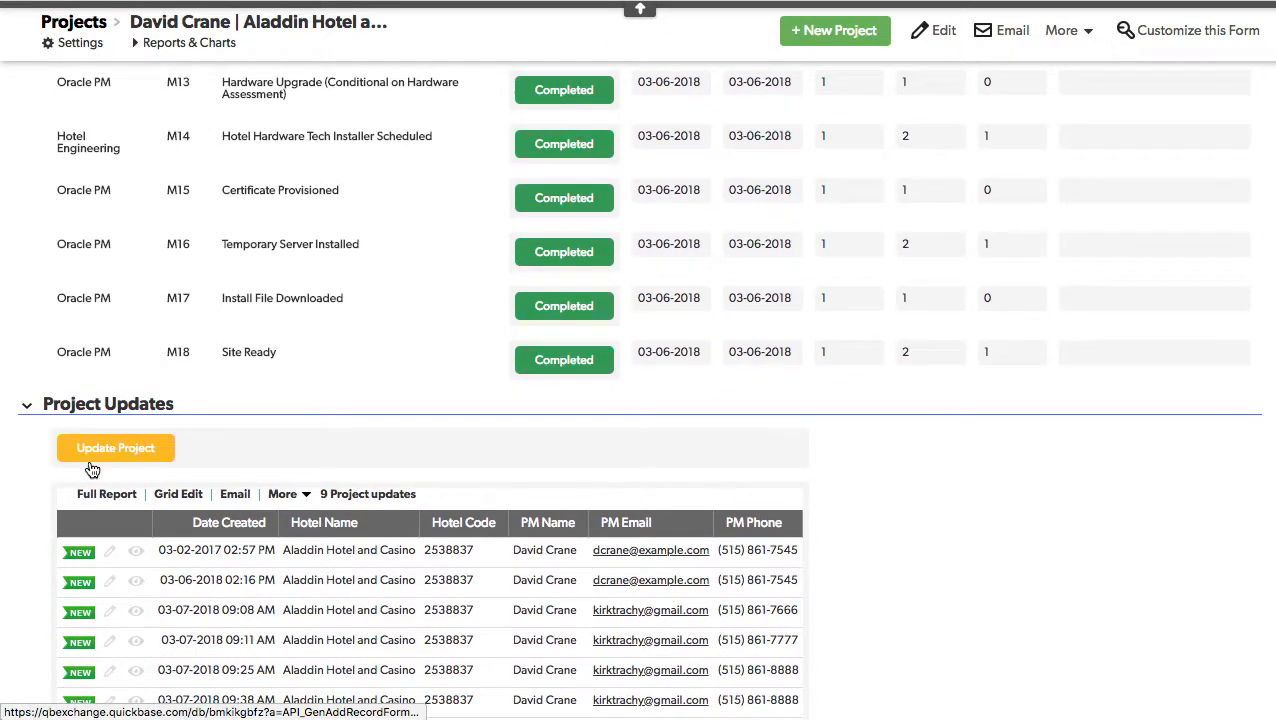
right_click(110, 428)
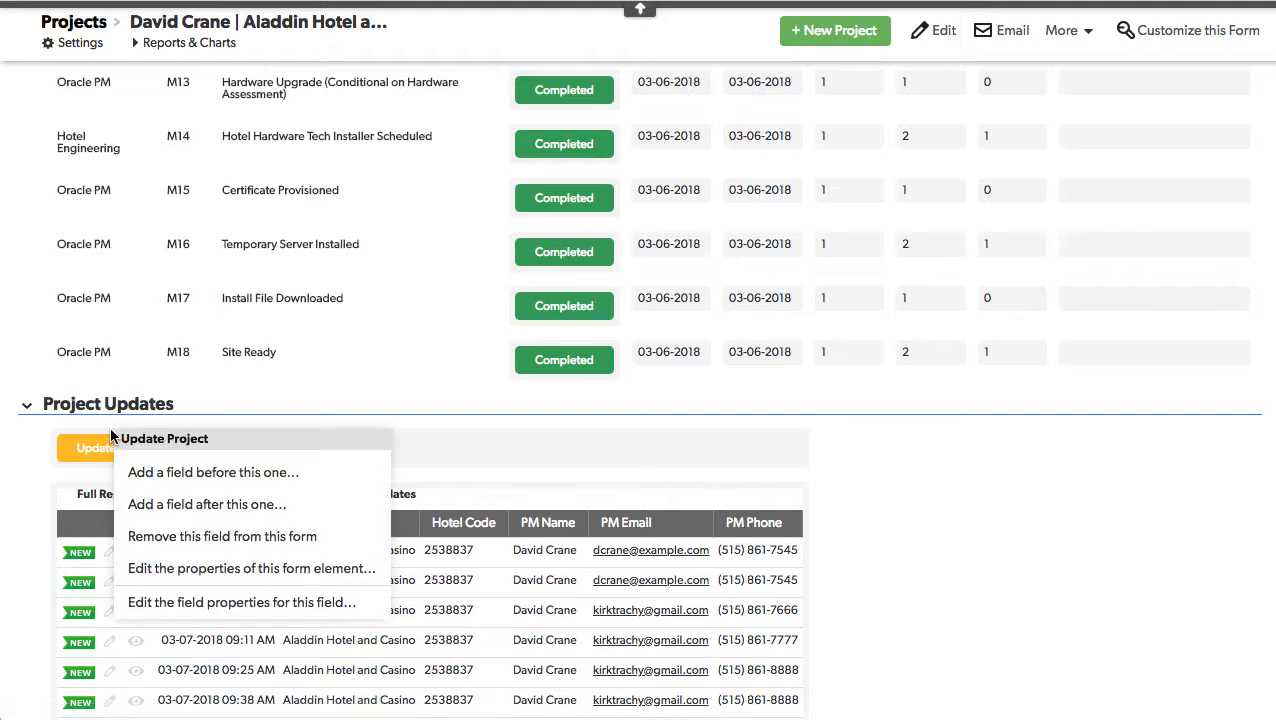
left_click(222, 604)
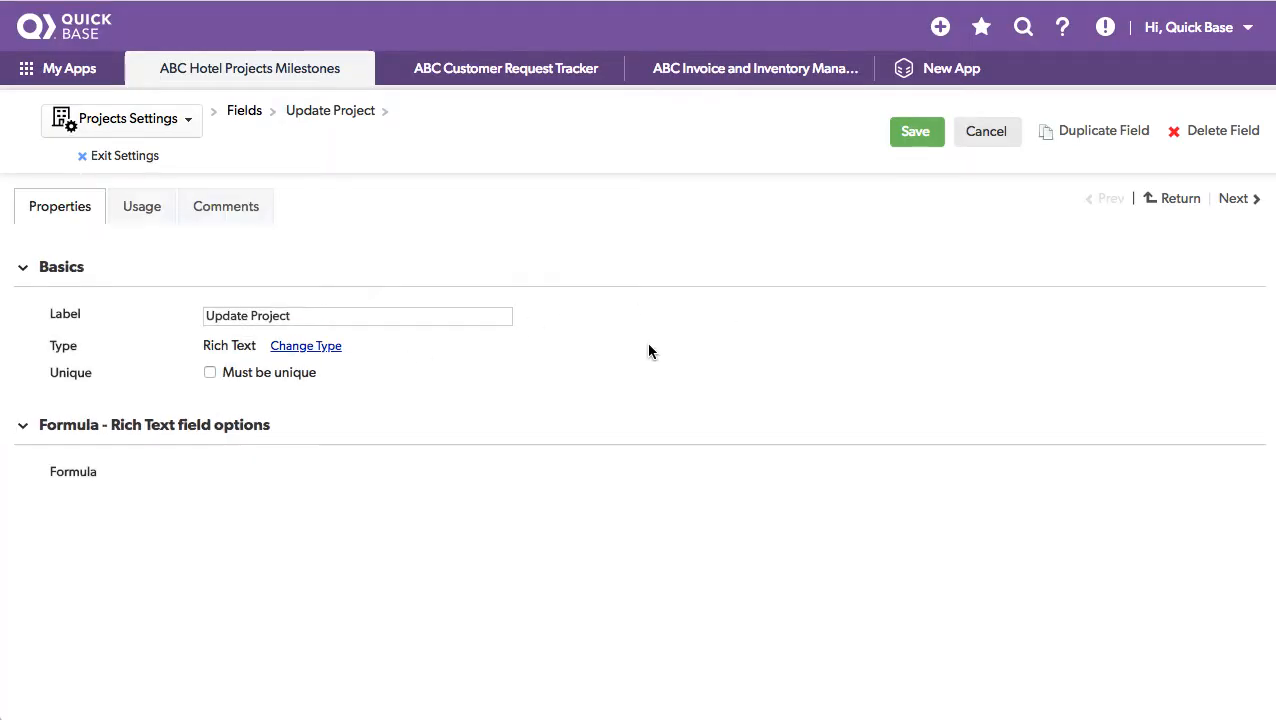
Examine the start of the Update Project formula, including the API_GenAddRecordForm link and the _fid_6 and _fid_7 field mappings
scroll(636, 349, "down", 3)
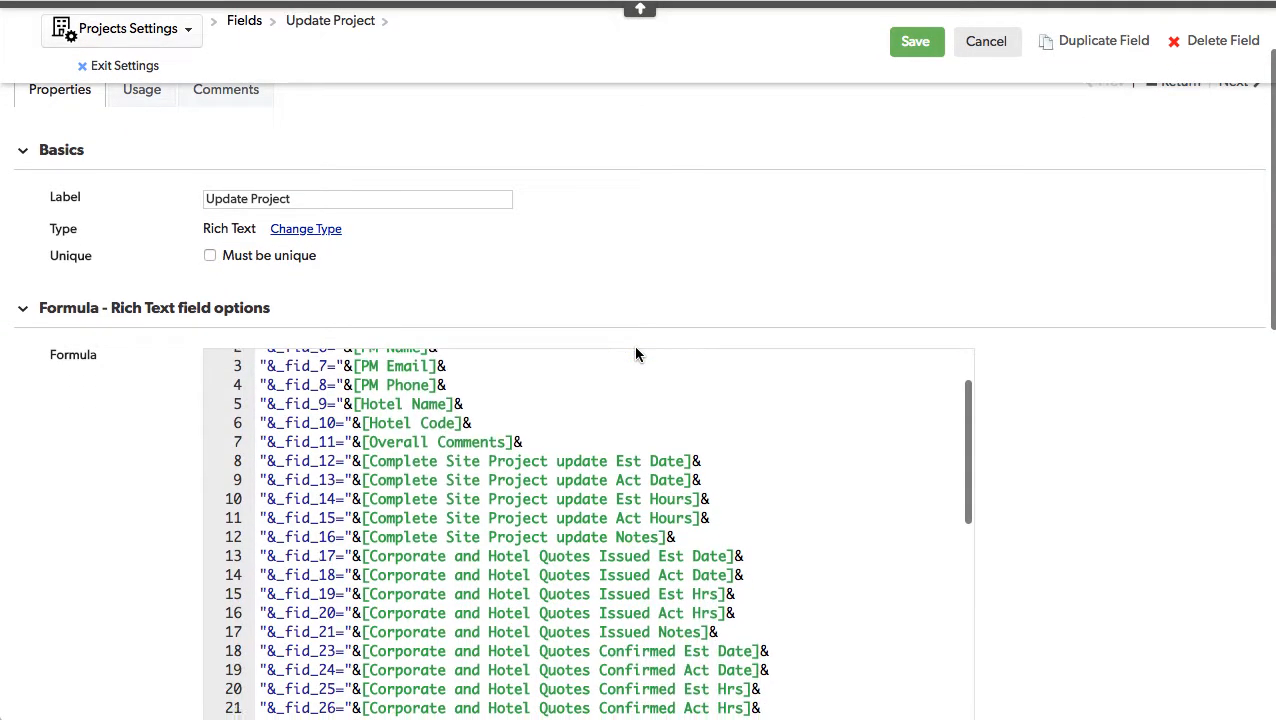
scroll(636, 349, "up", 2)
scroll(636, 354, "up", 1)
scroll(650, 480, "up", 3)
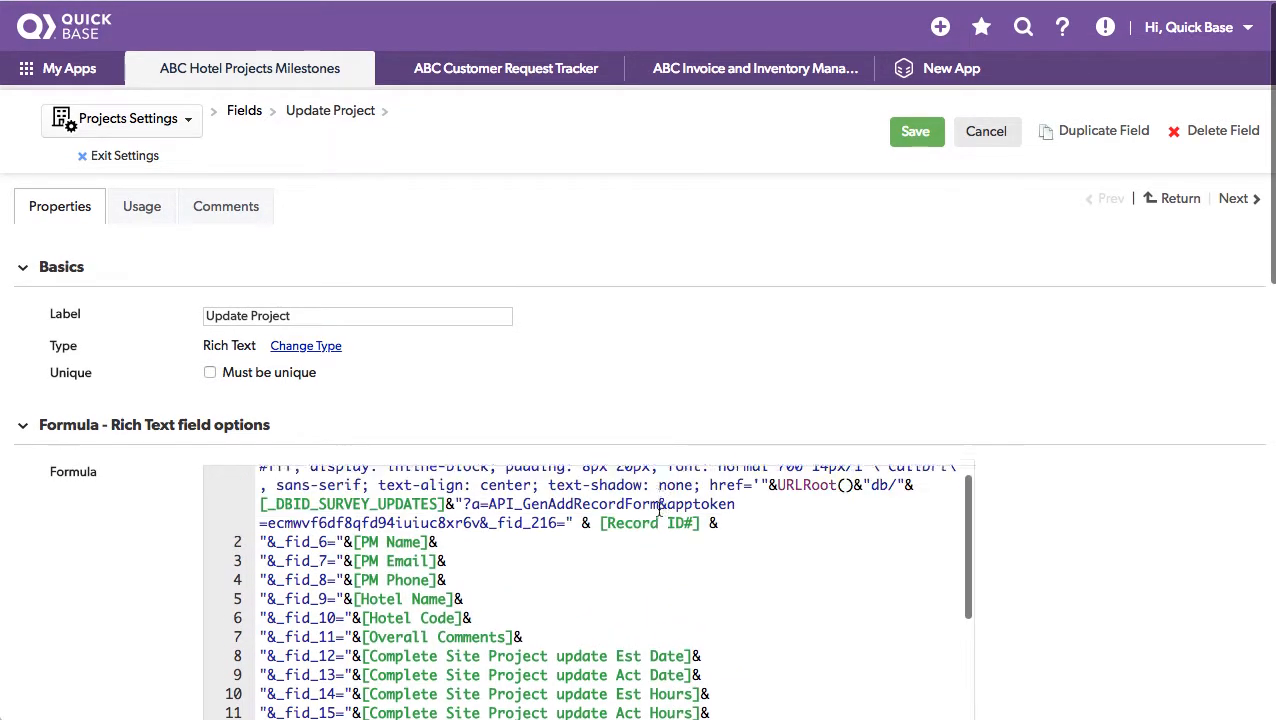
scroll(1166, 476, "down", 5)
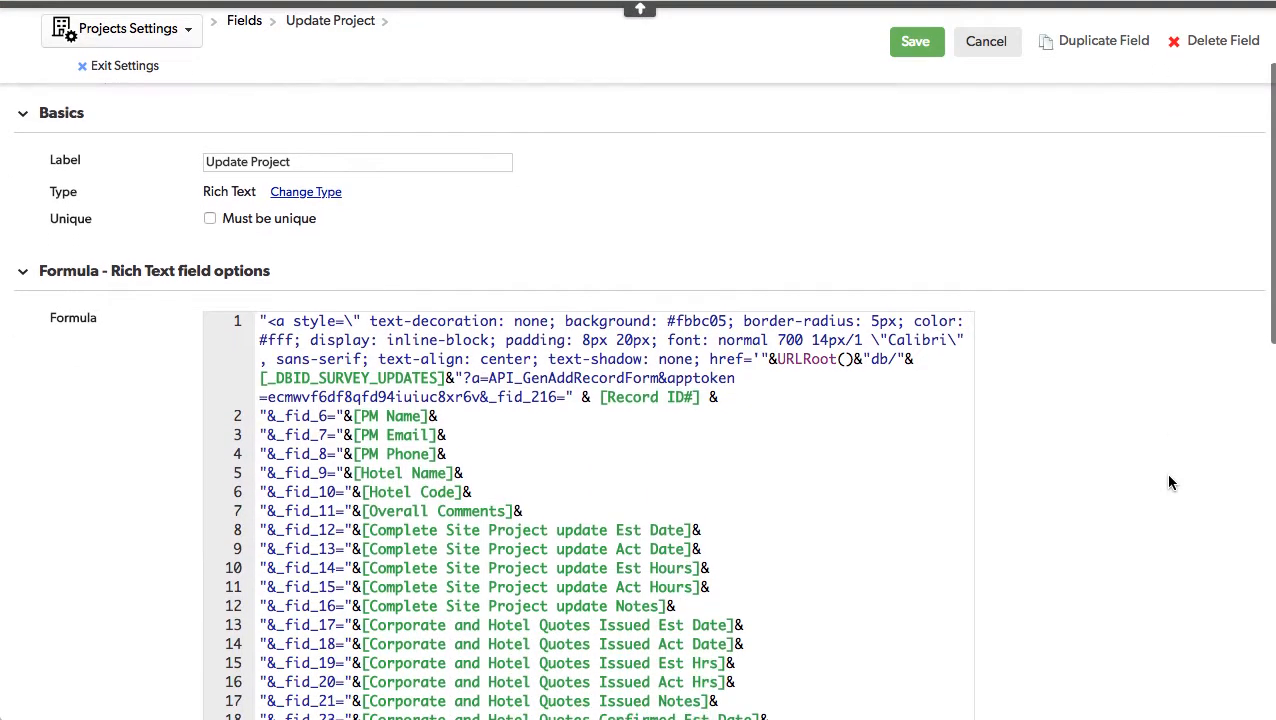
scroll(1170, 482, "down", 1)
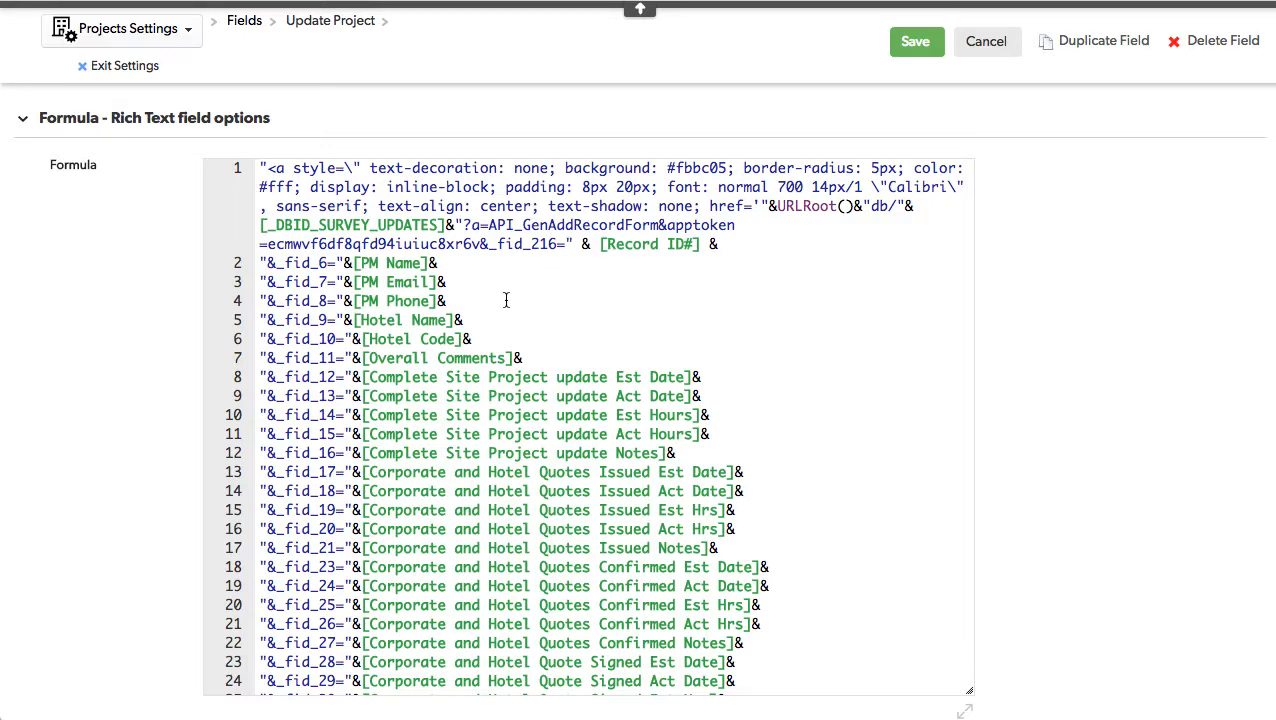
left_click(320, 263)
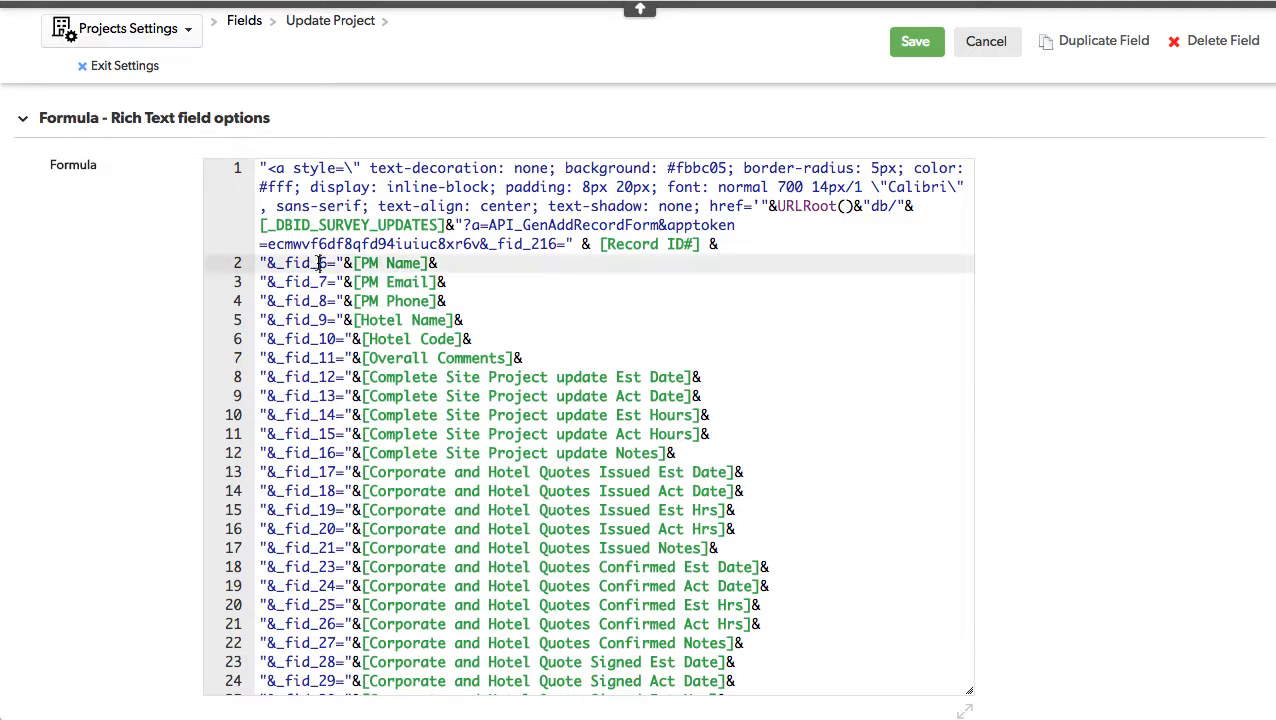
left_click_drag(318, 282, 336, 282)
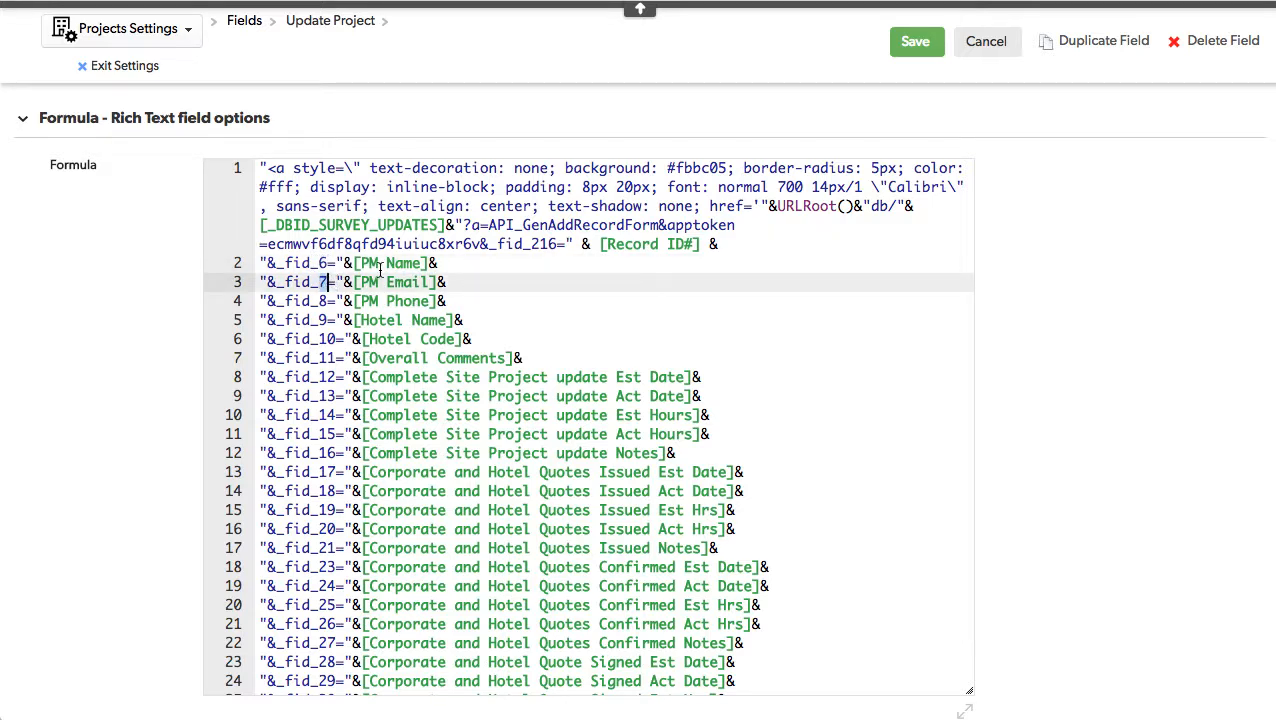
Review the remaining field mappings through the closing ifv=20 parameter, then cancel the field properties and exit the settings
scroll(515, 507, "down", 10)
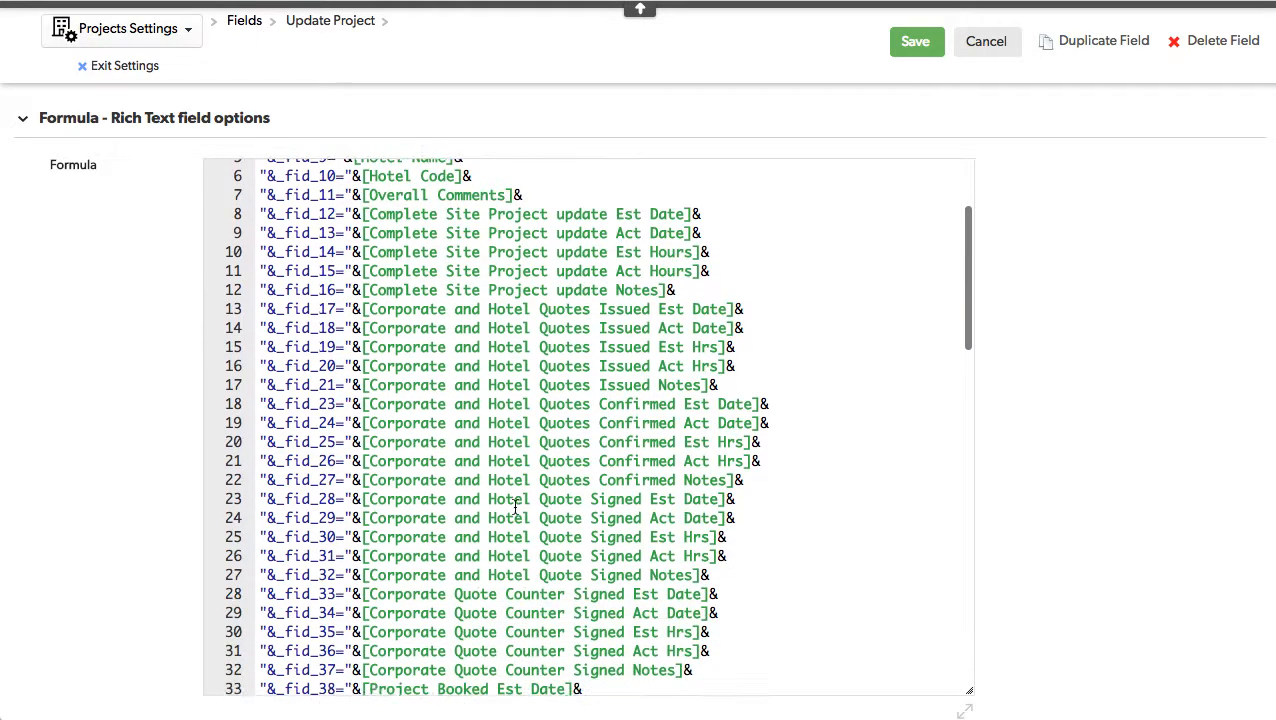
scroll(515, 507, "down", 8)
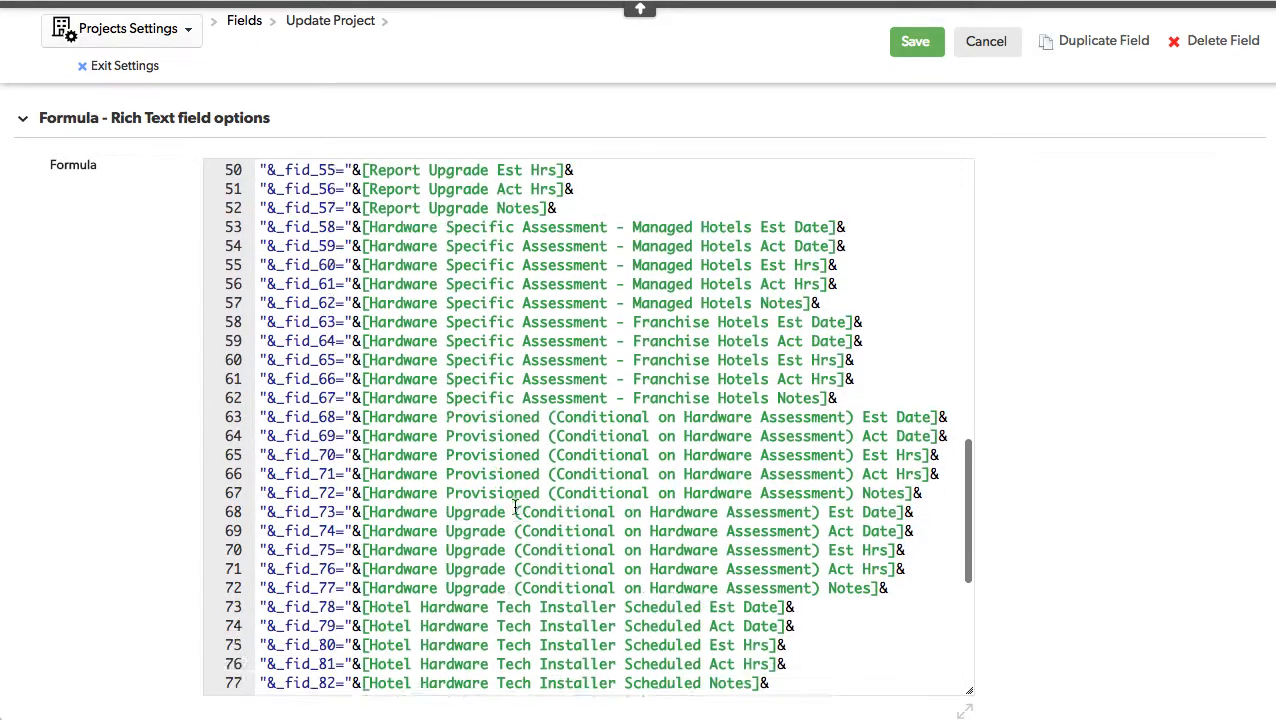
scroll(515, 507, "down", 8)
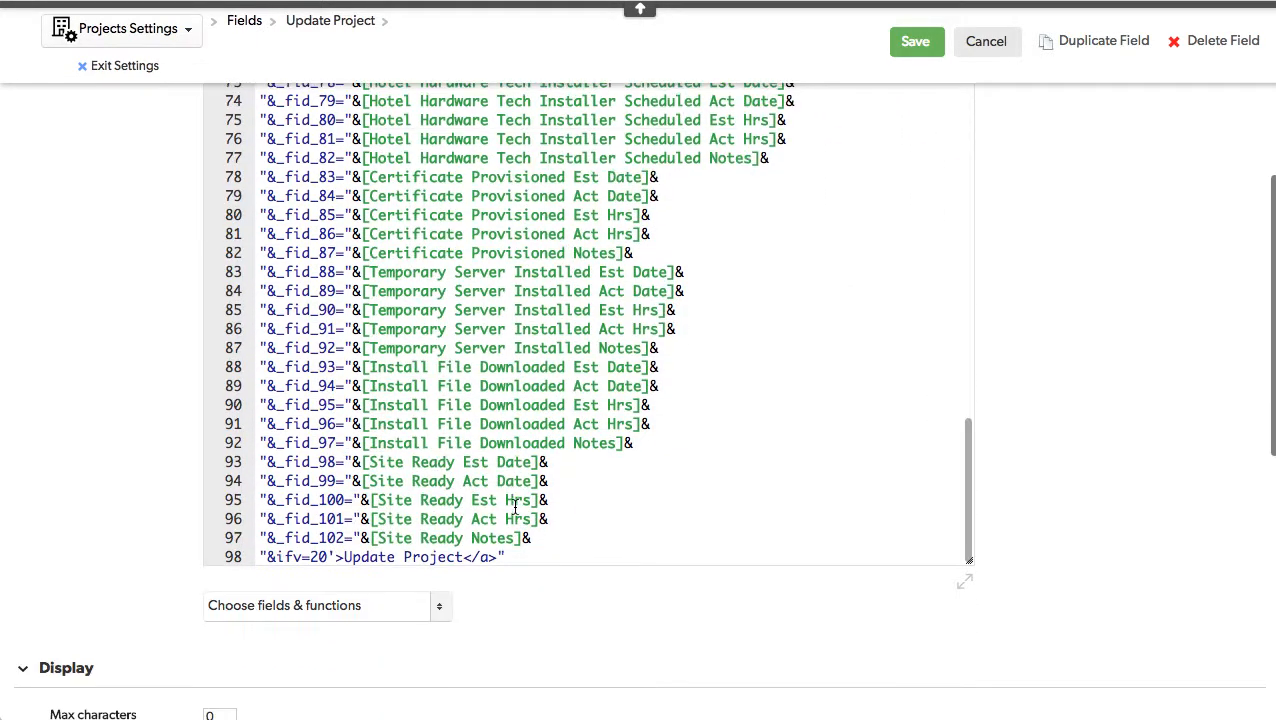
scroll(515, 507, "up", 8)
scroll(515, 507, "down", 8)
scroll(515, 507, "down", 3)
left_click_drag(276, 497, 320, 495)
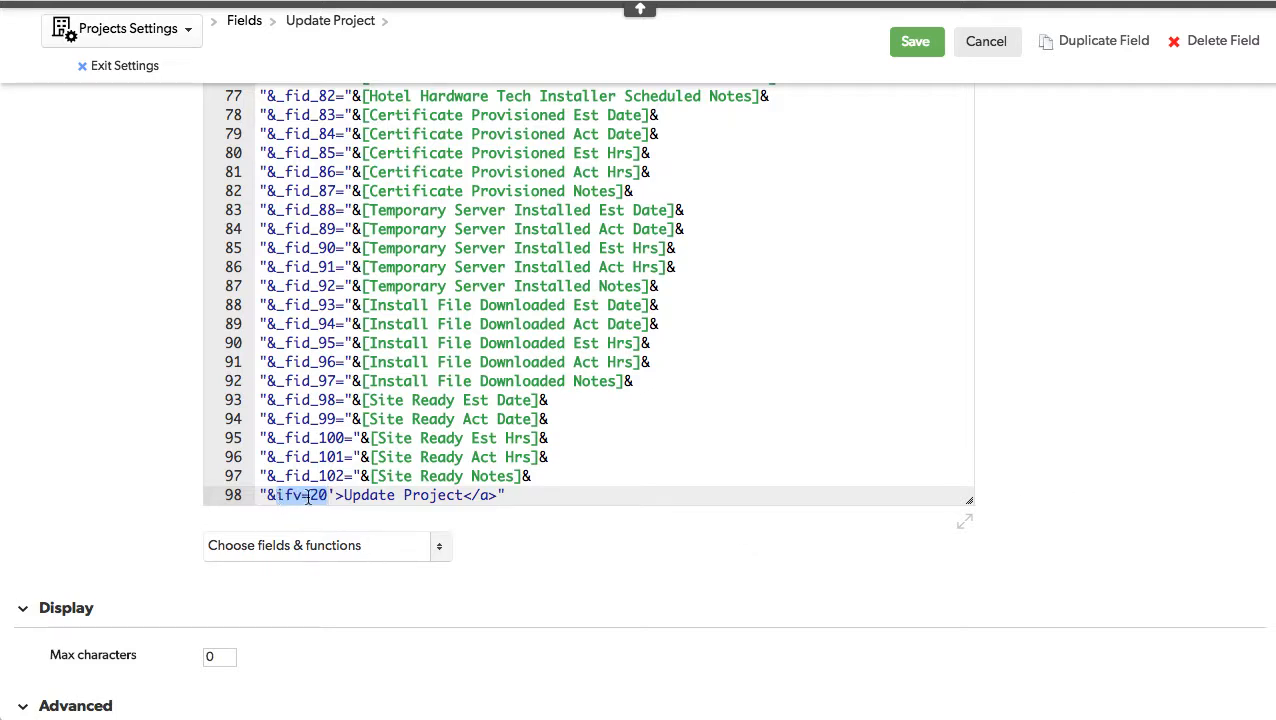
left_click(986, 48)
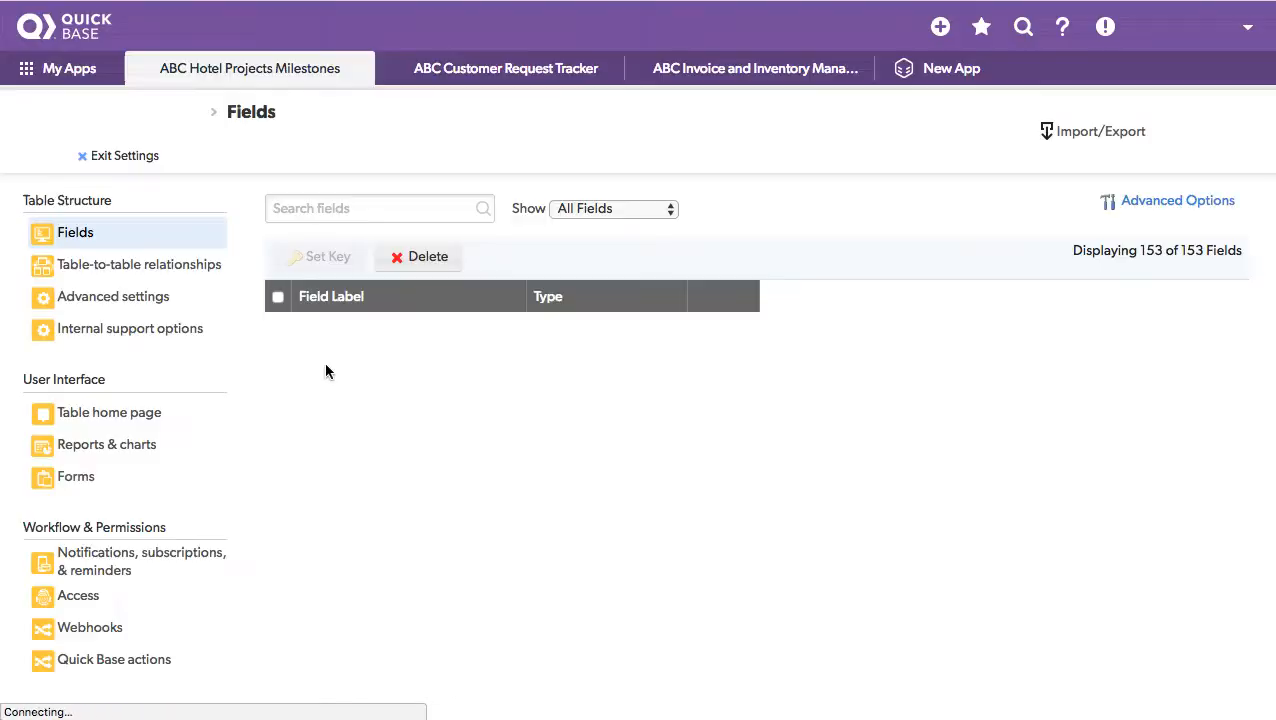
left_click(147, 161)
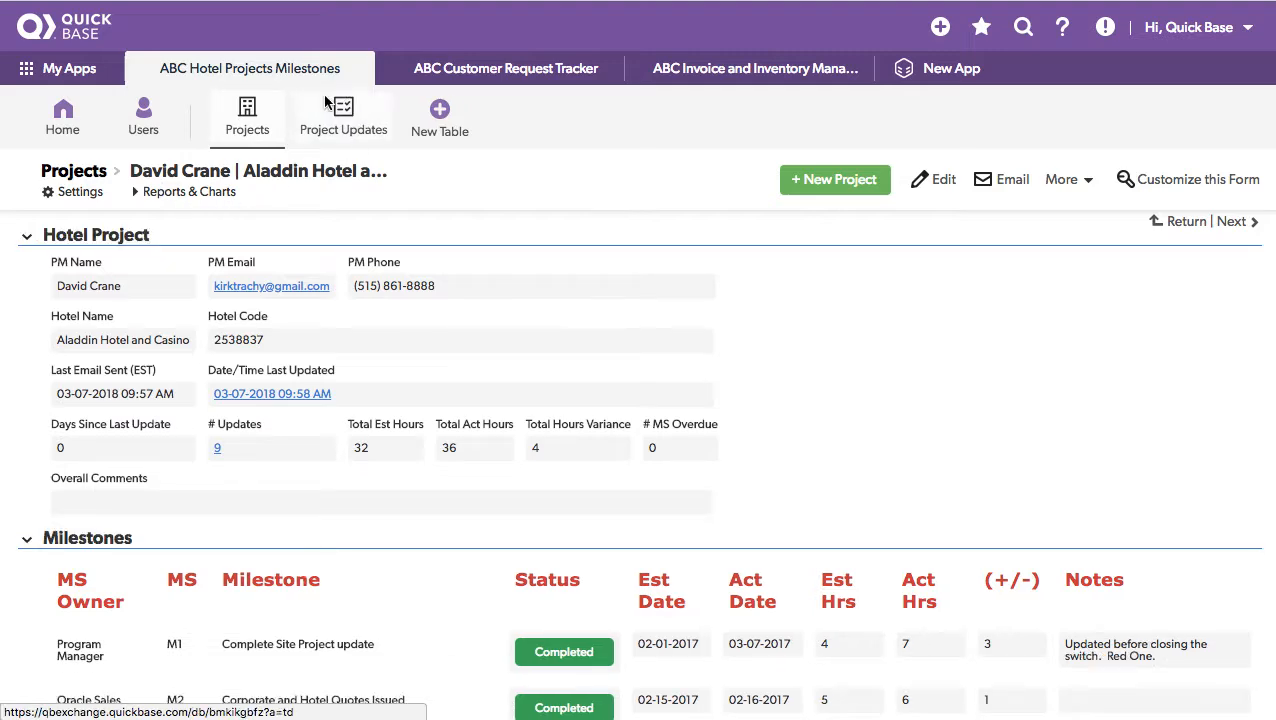
Open a blank Add Project Update form from the Project Updates table and view its Milestones section
left_click(338, 118)
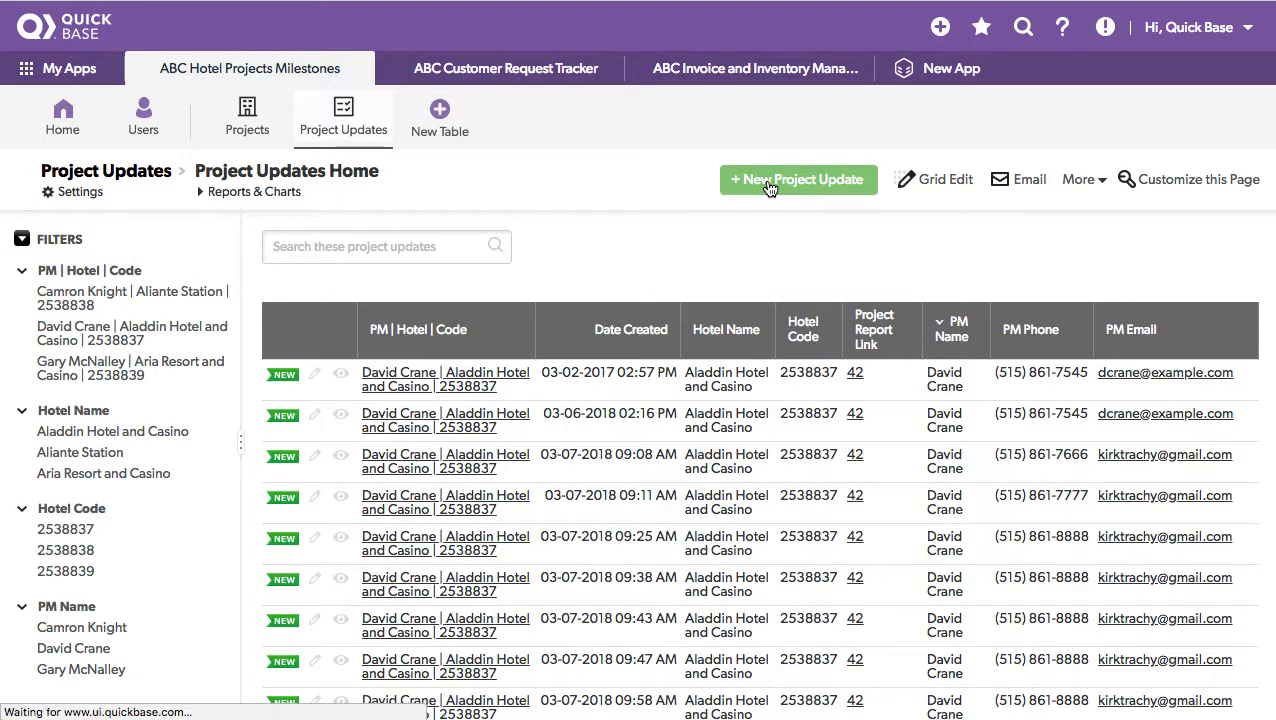
left_click(769, 185)
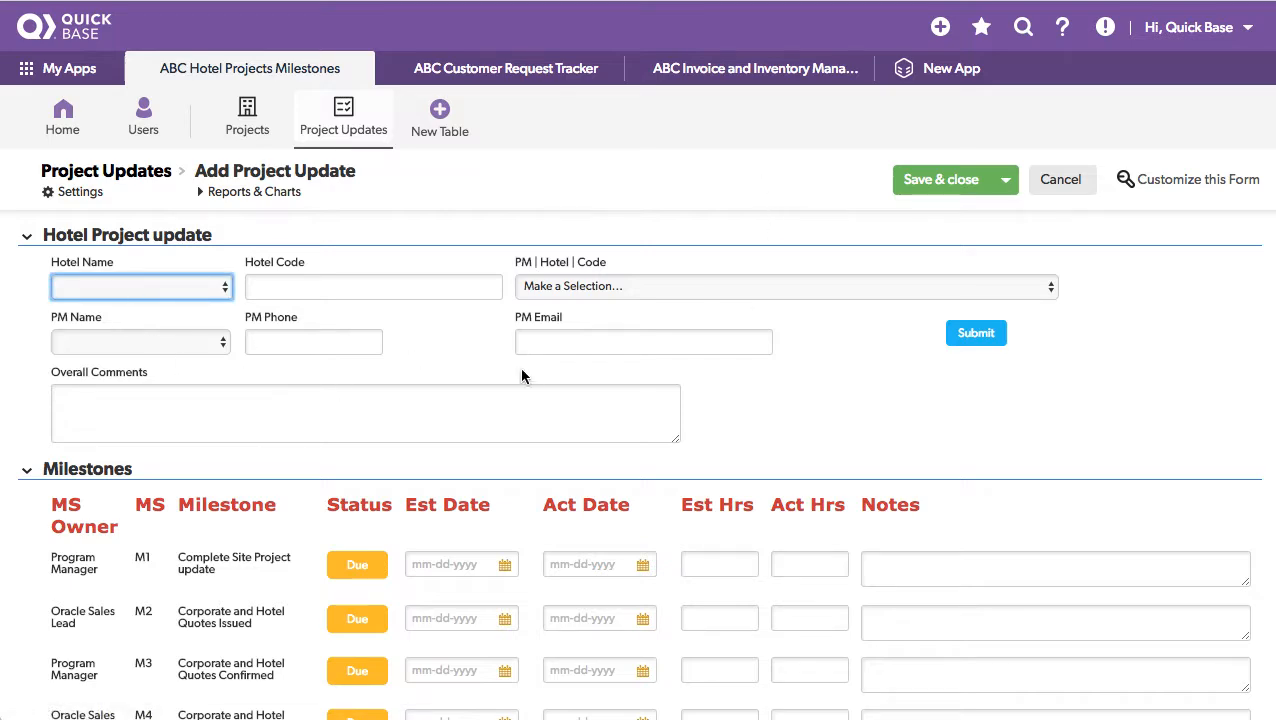
scroll(522, 369, "down", 3)
scroll(522, 373, "down", 2)
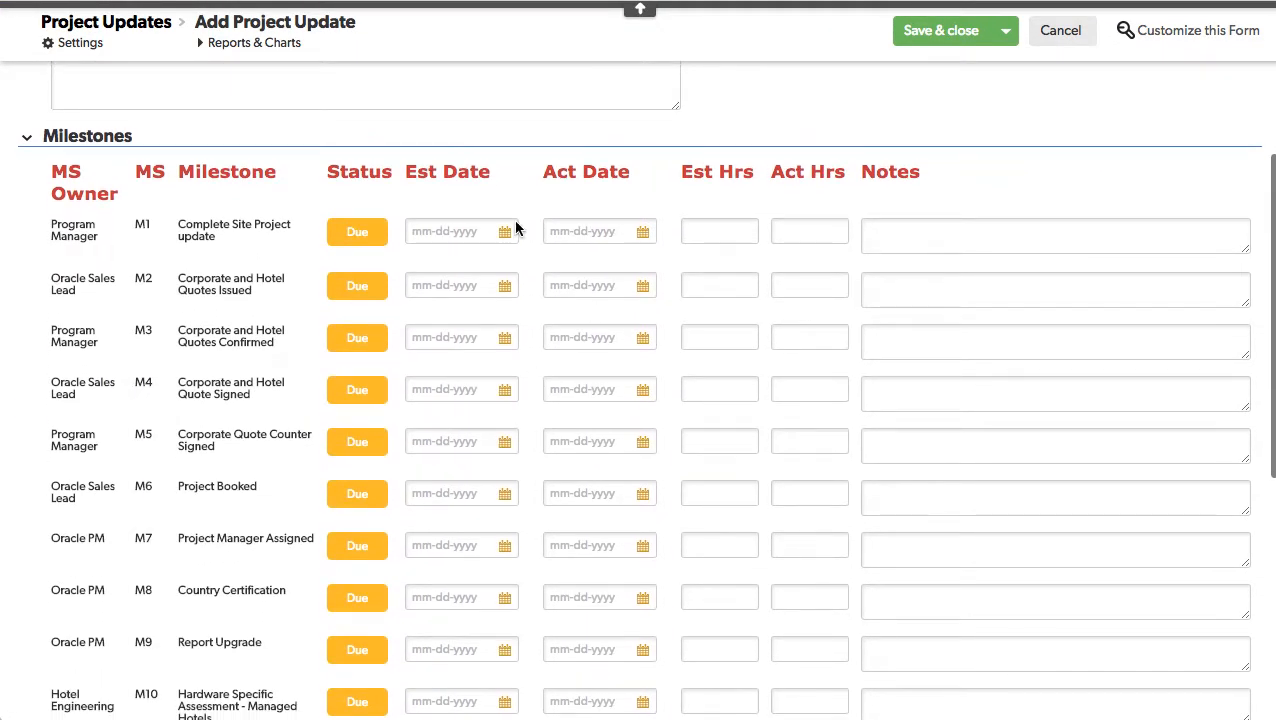
Check the blank form's M1 Act Date calendar and its Notes and Act Hrs entry fields without entering values
left_click(592, 235)
left_click(643, 233)
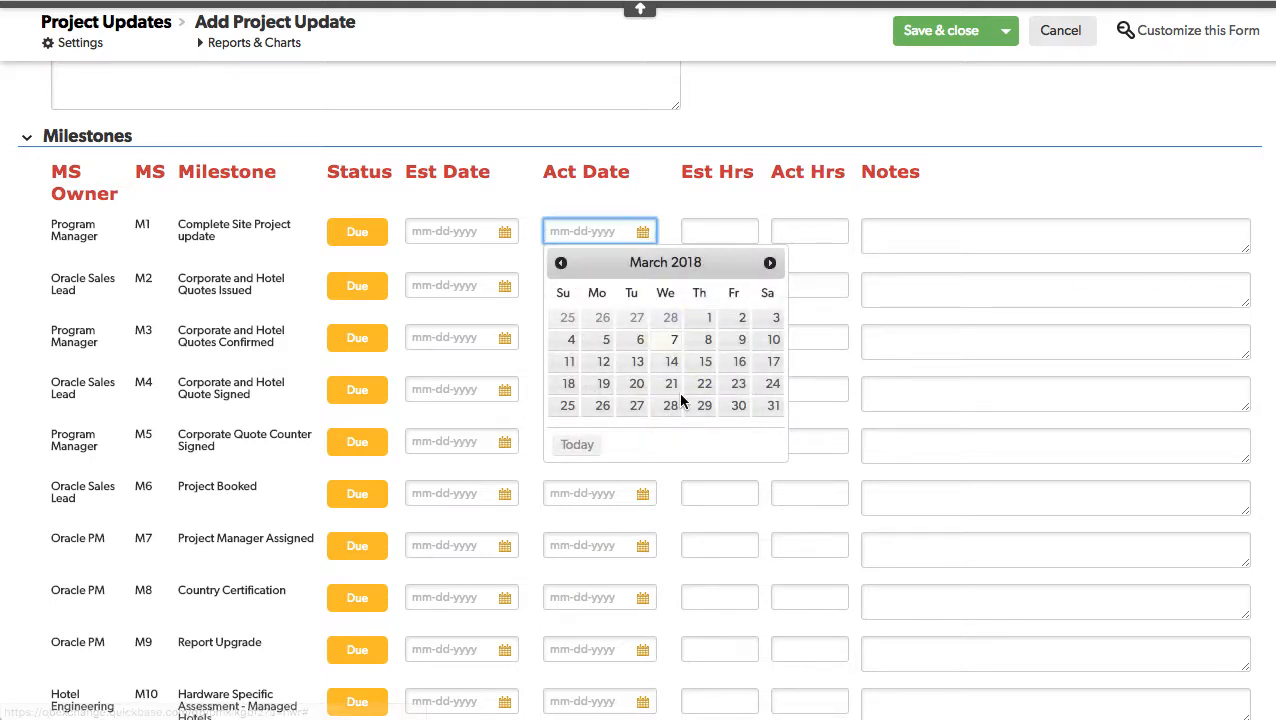
left_click(982, 222)
left_click(957, 277)
left_click(781, 289)
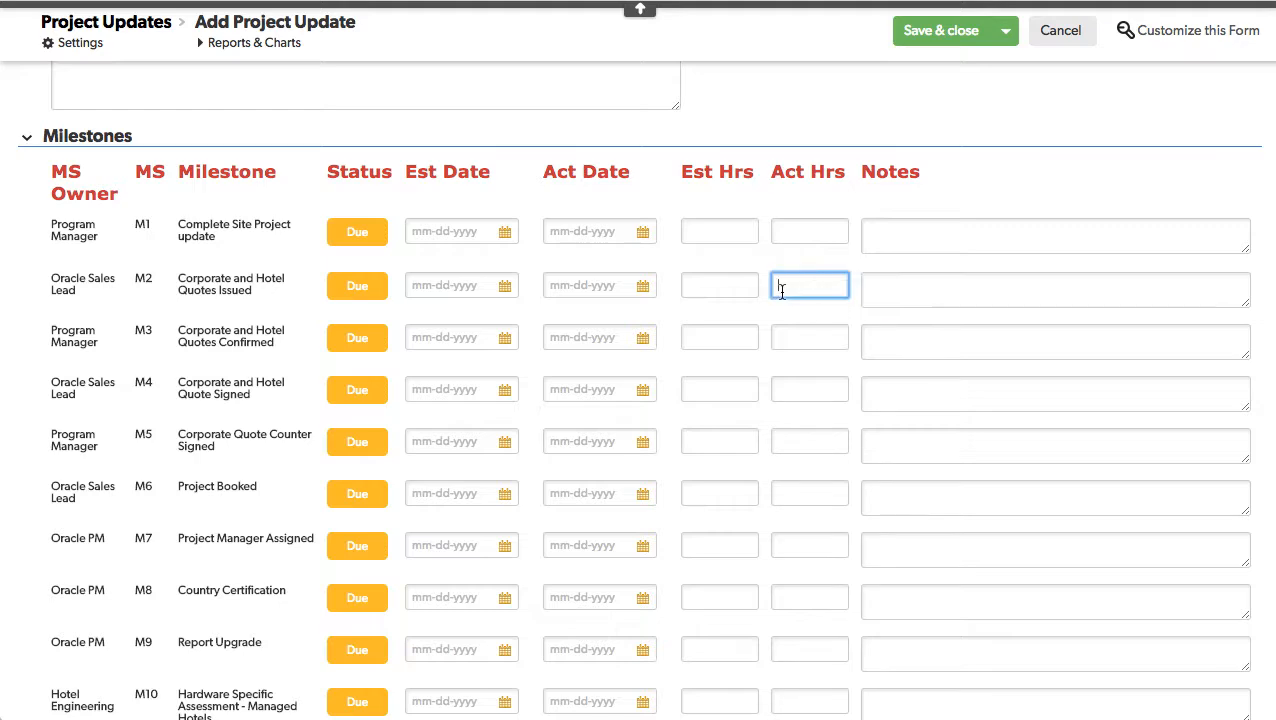
left_click(541, 323)
scroll(368, 342, "down", 1)
scroll(368, 342, "down", 2)
scroll(368, 342, "up", 6)
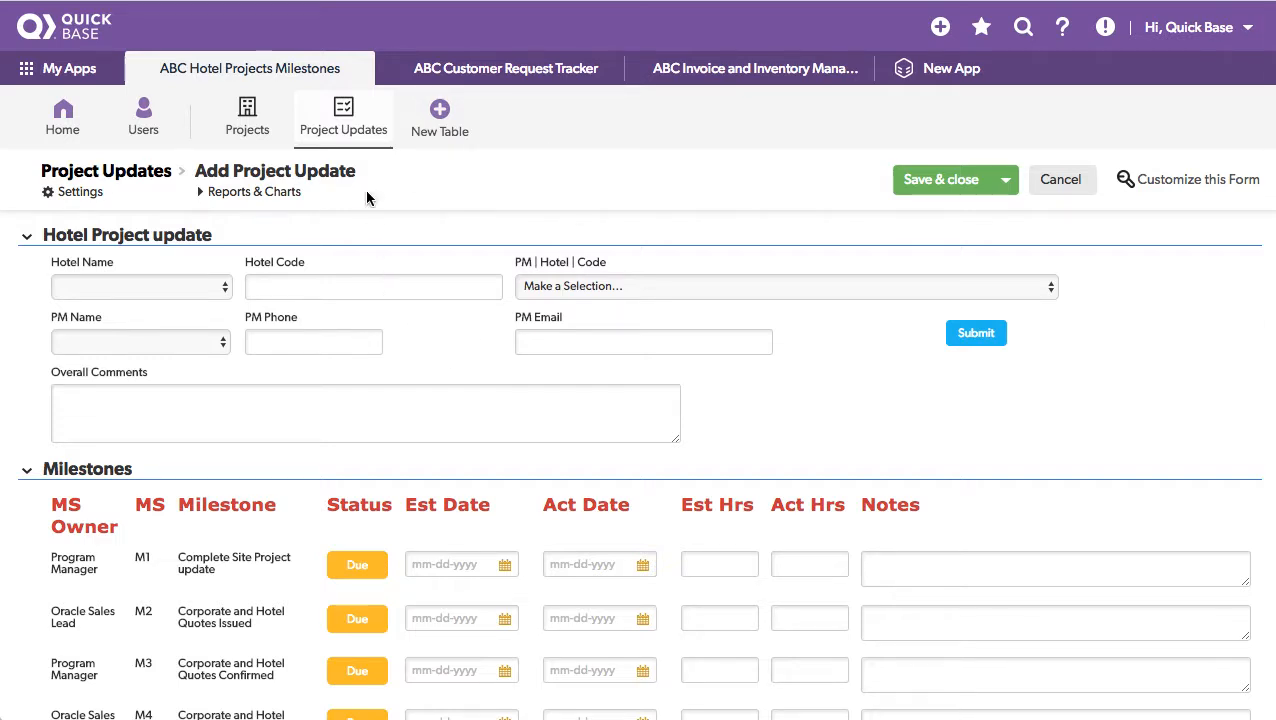
Open the "Update the original Survey" Quick Base action from the Project Updates table settings
left_click(347, 113)
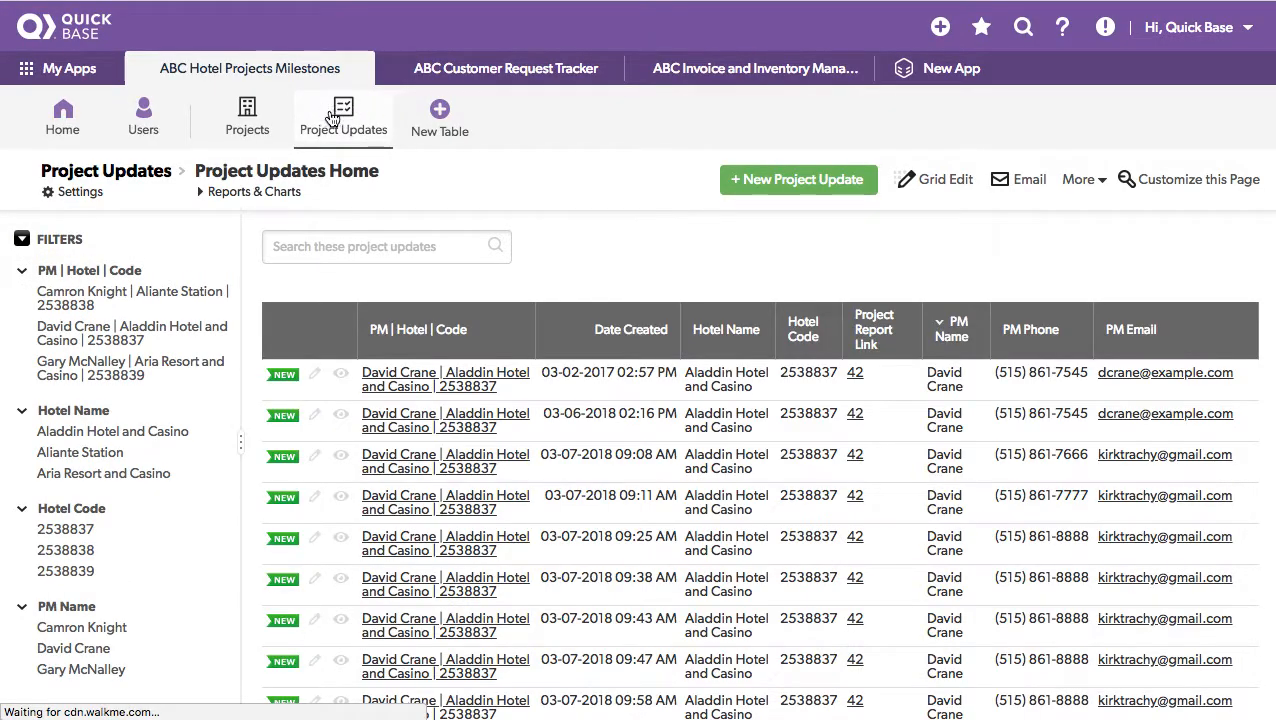
left_click(72, 191)
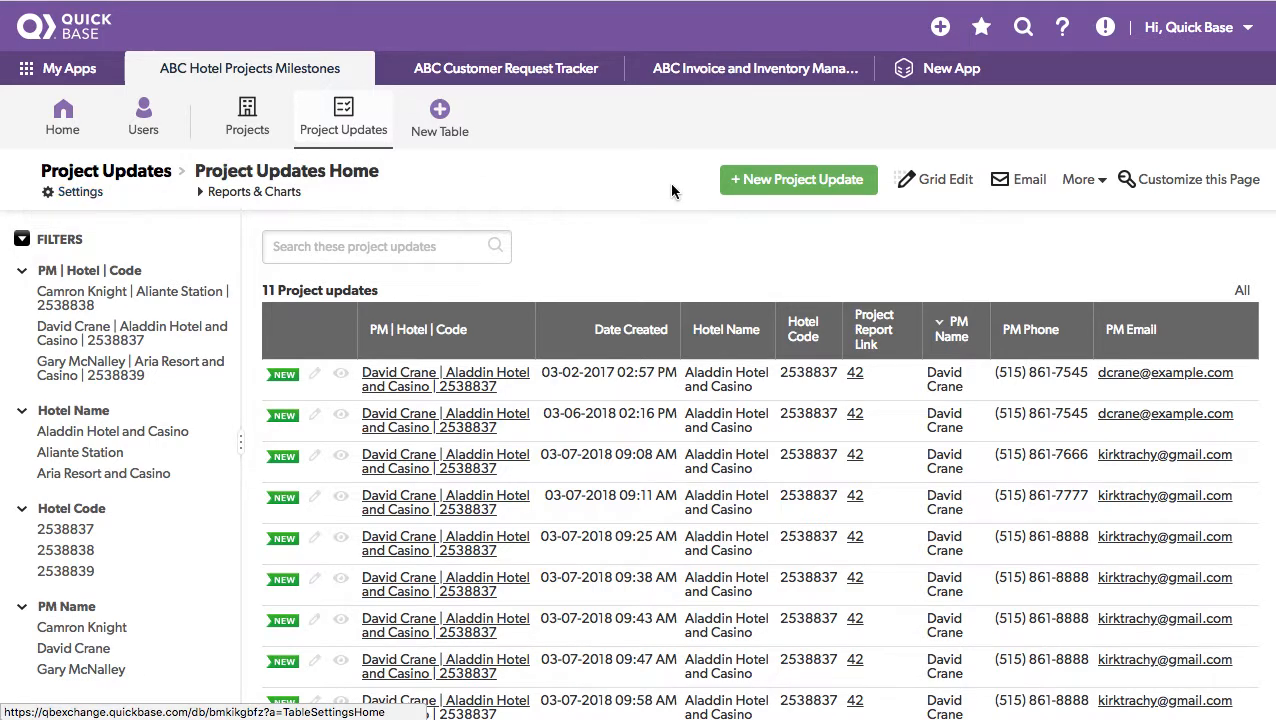
scroll(555, 413, "down", 5)
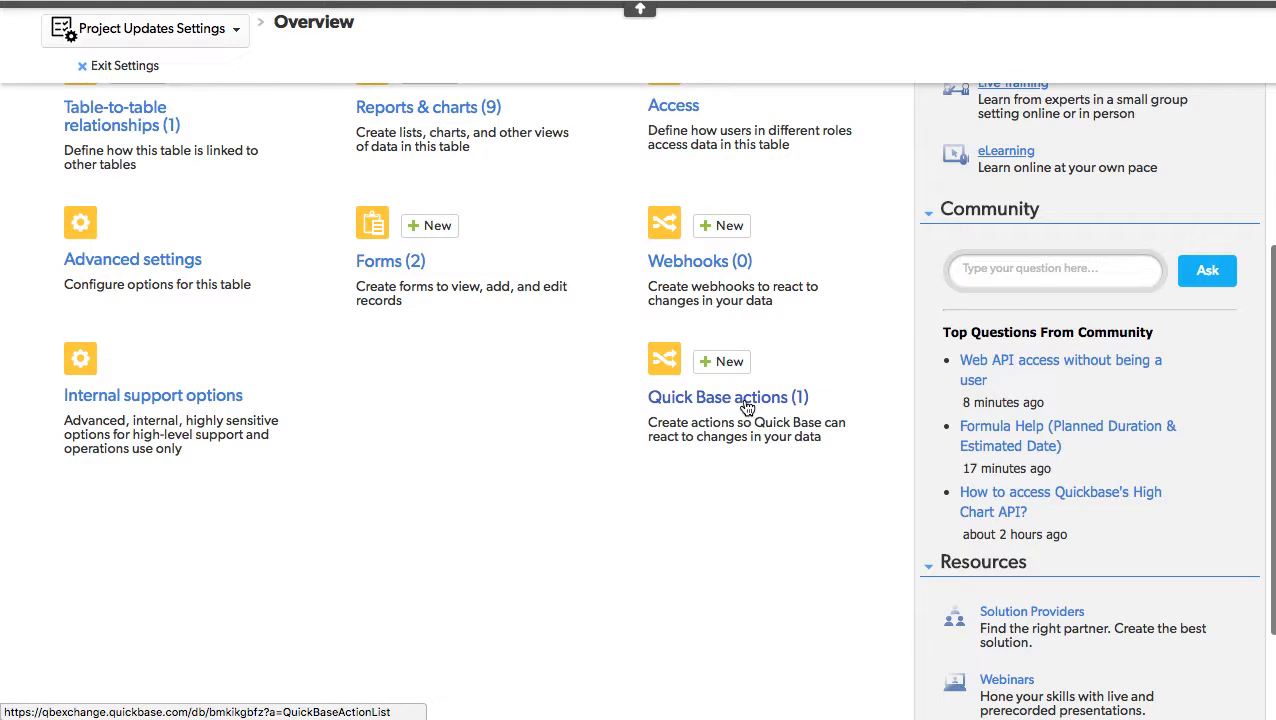
left_click(746, 407)
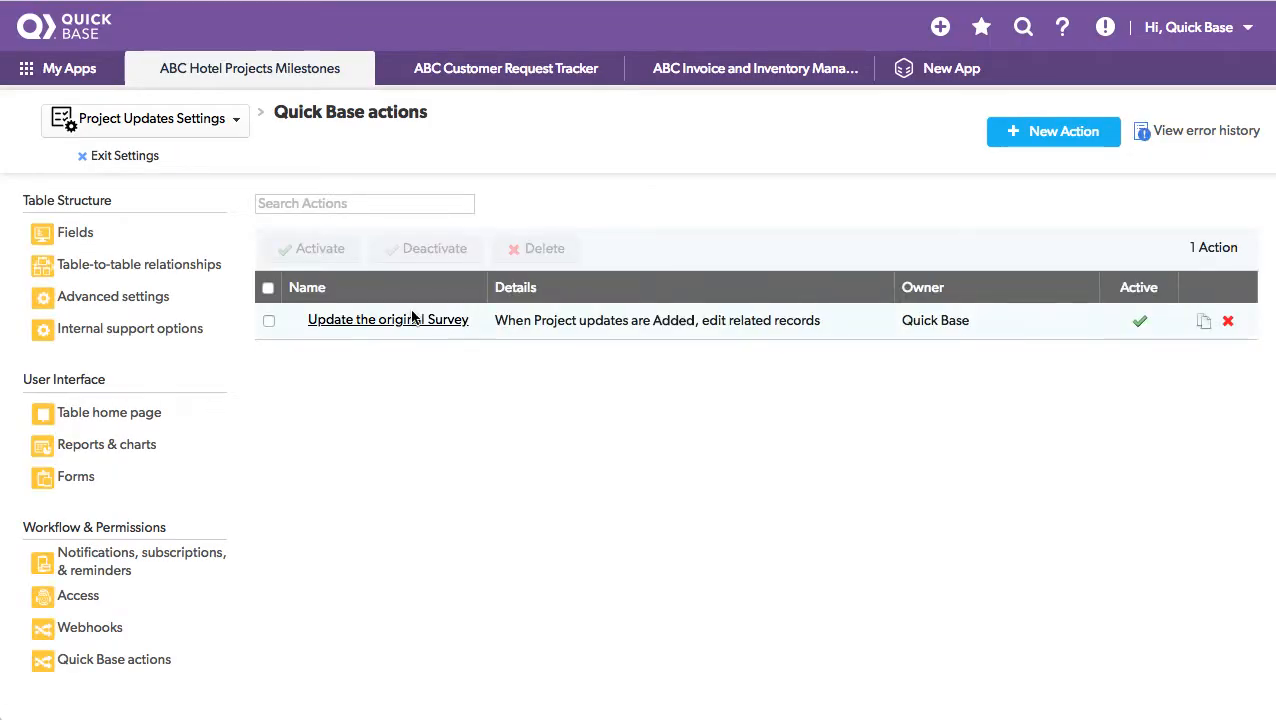
left_click(417, 321)
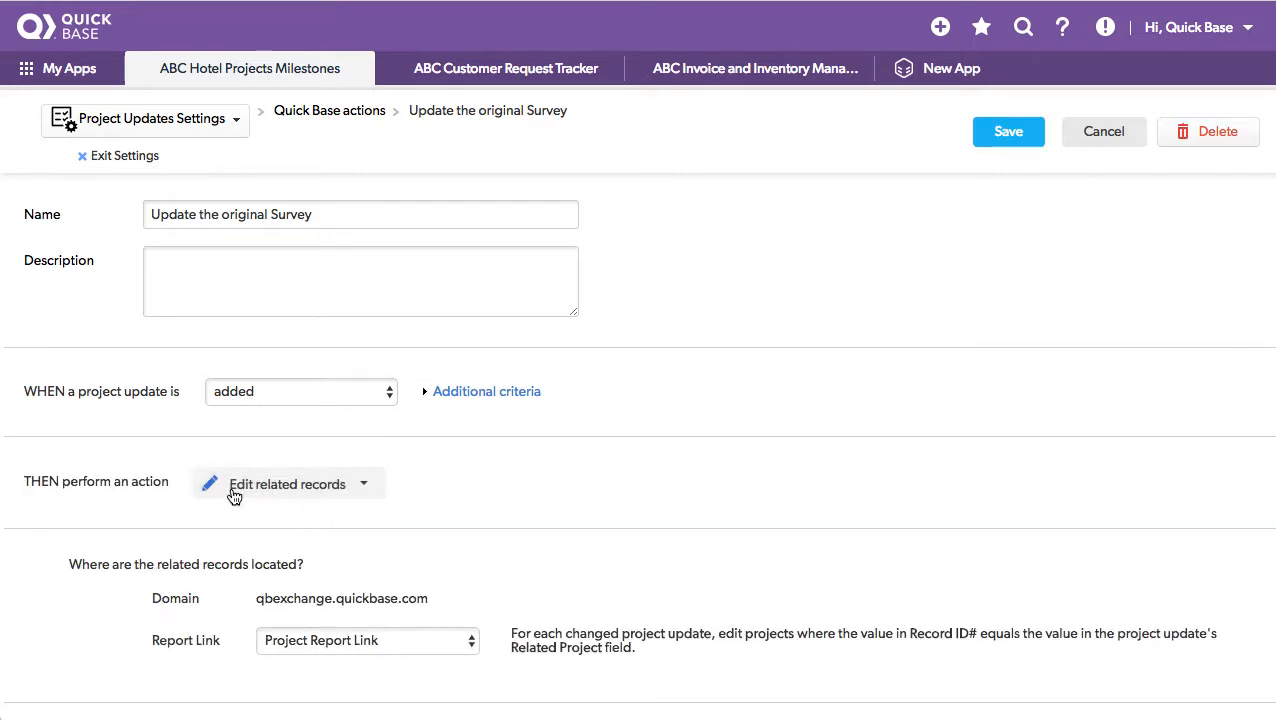
Review the action's related-records link and all its field copy mappings through Site Ready Notes, then cancel the action and exit the settings
scroll(731, 444, "down", 5)
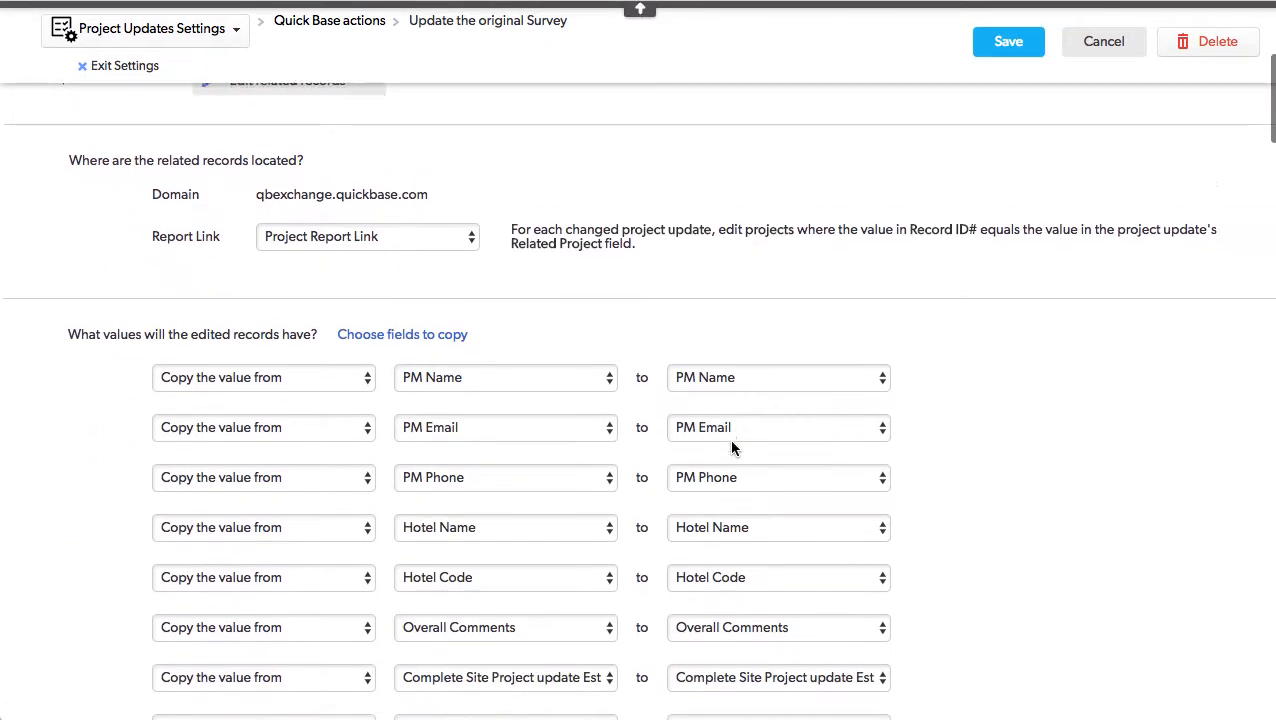
scroll(729, 439, "down", 2)
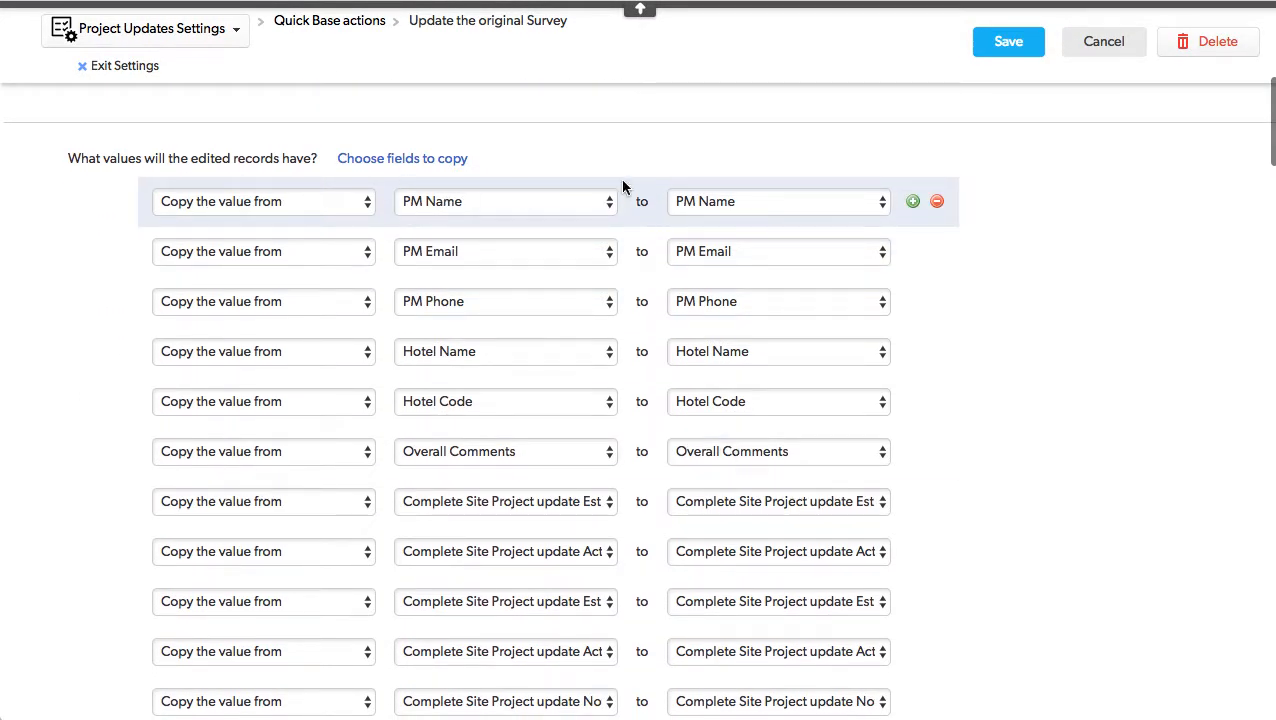
scroll(1020, 452, "down", 2)
scroll(1020, 454, "down", 4)
scroll(1020, 454, "down", 1)
scroll(1020, 454, "down", 4)
scroll(1020, 454, "down", 1)
scroll(1020, 454, "down", 3)
scroll(1020, 454, "down", 3)
scroll(1020, 454, "down", 8)
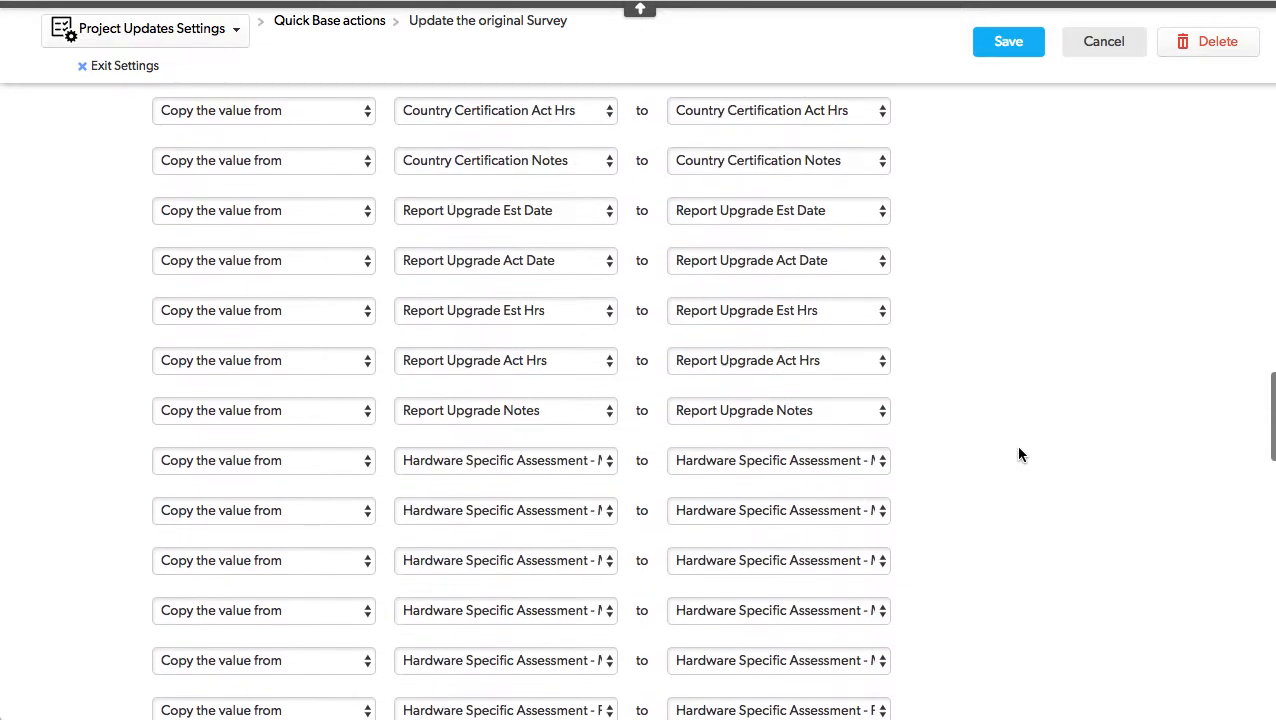
scroll(1020, 454, "down", 18)
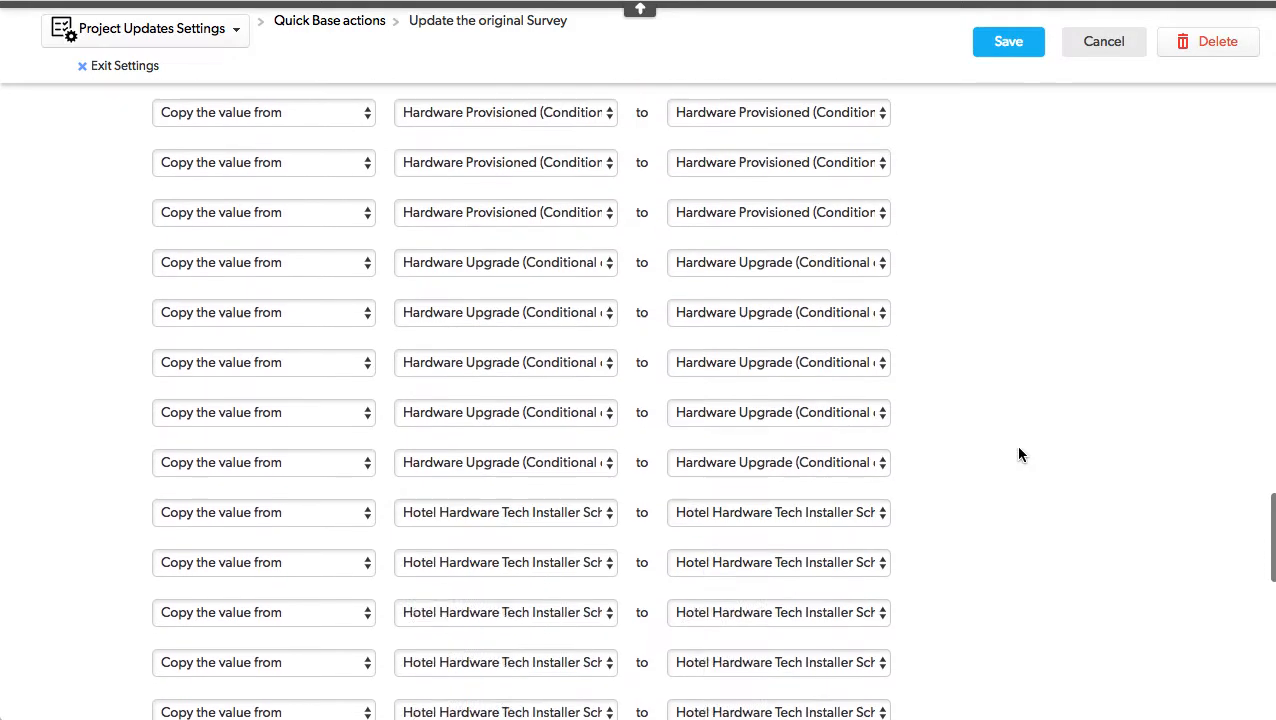
scroll(1020, 454, "down", 3)
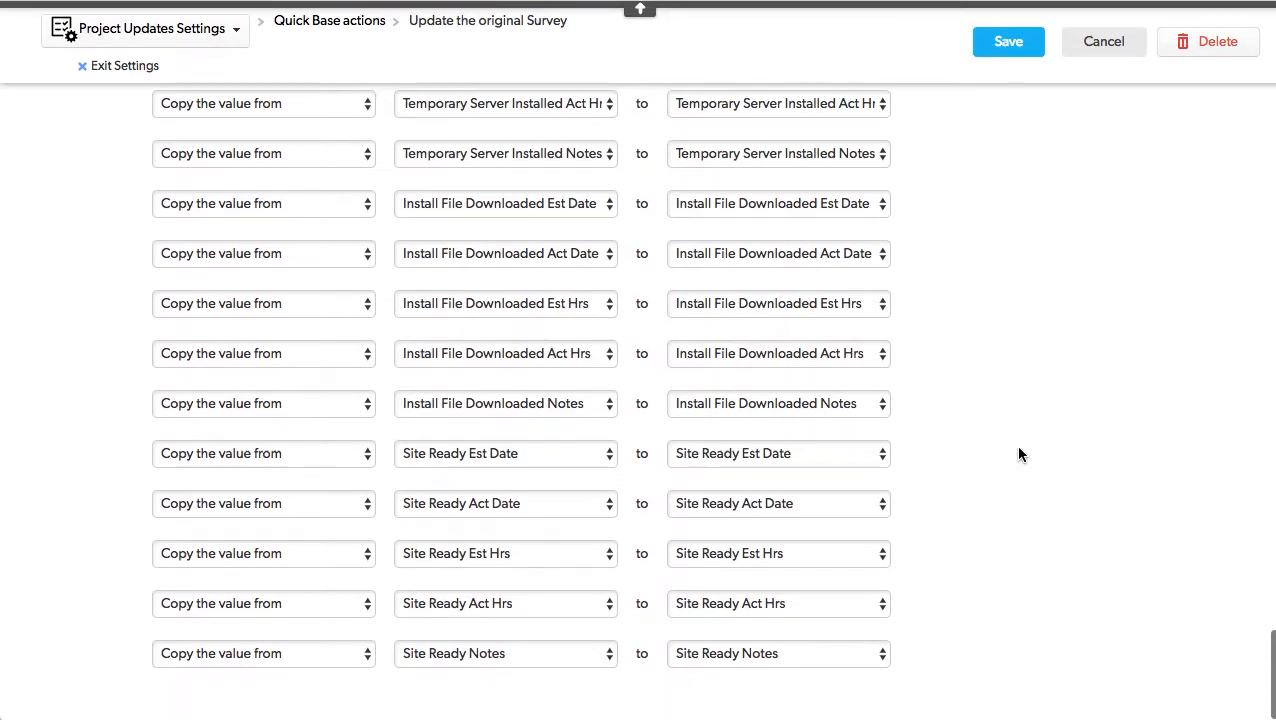
scroll(1020, 454, "up", 20)
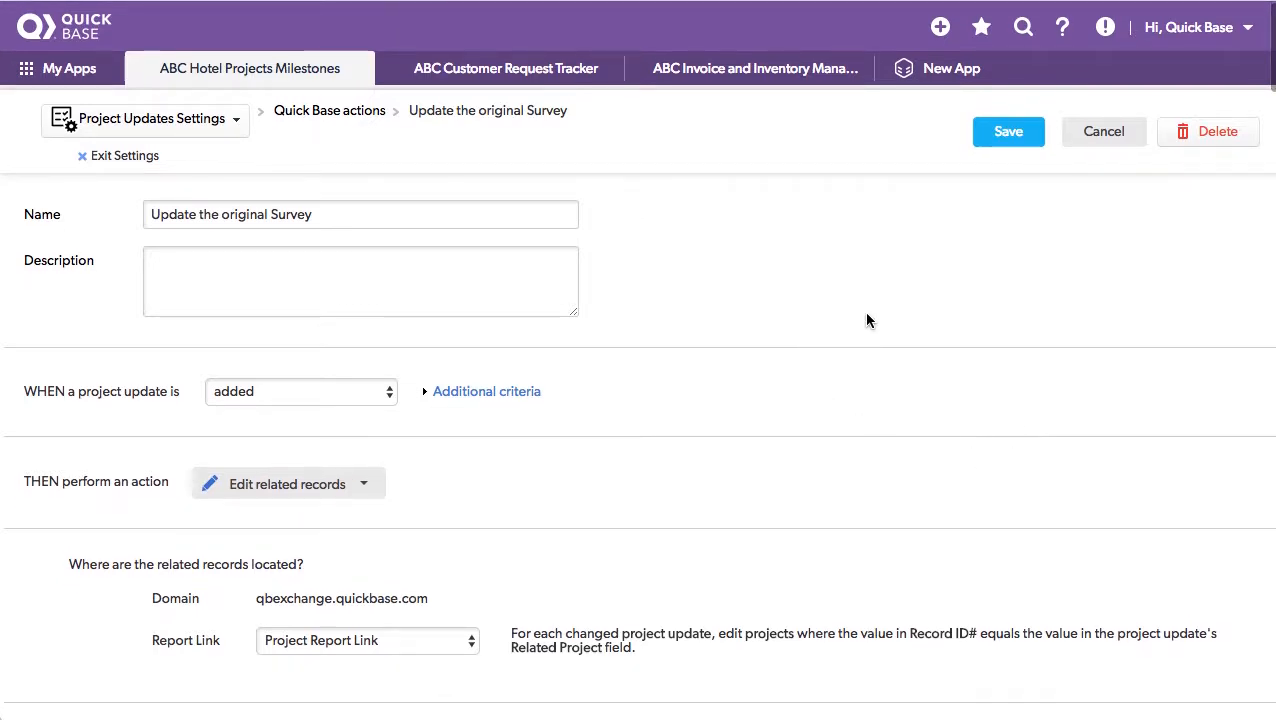
left_click(1102, 131)
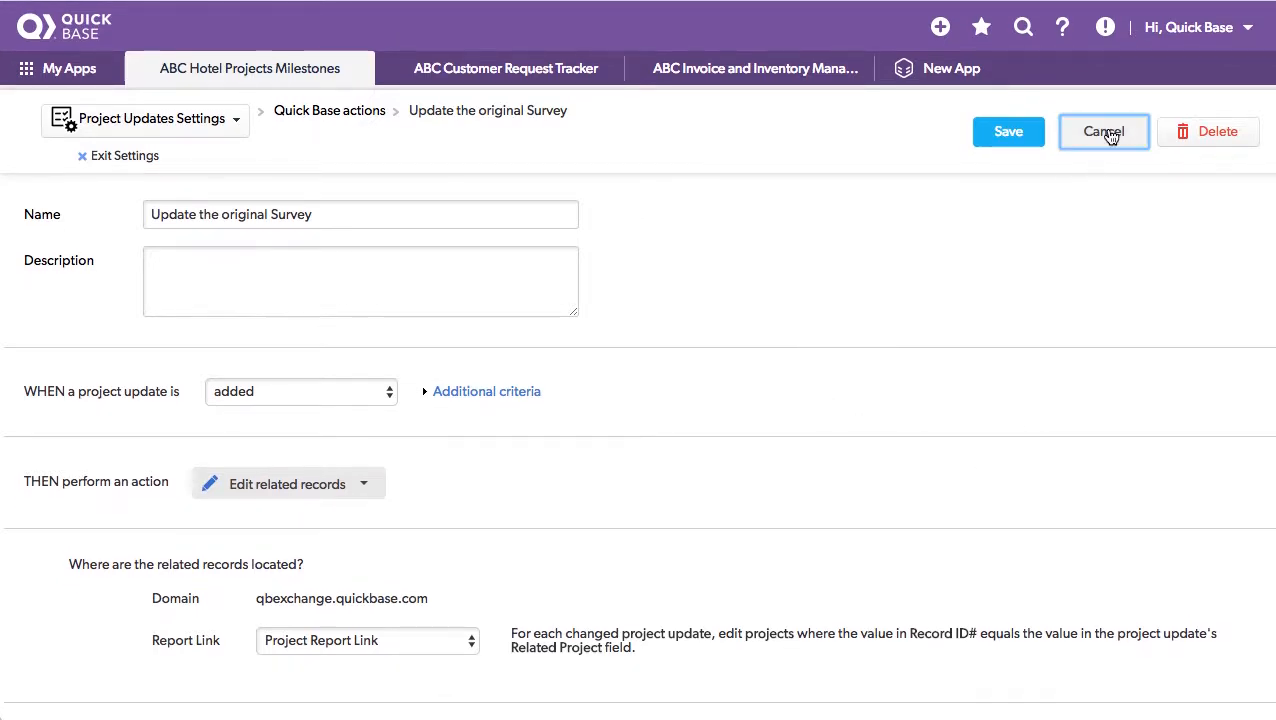
left_click(128, 157)
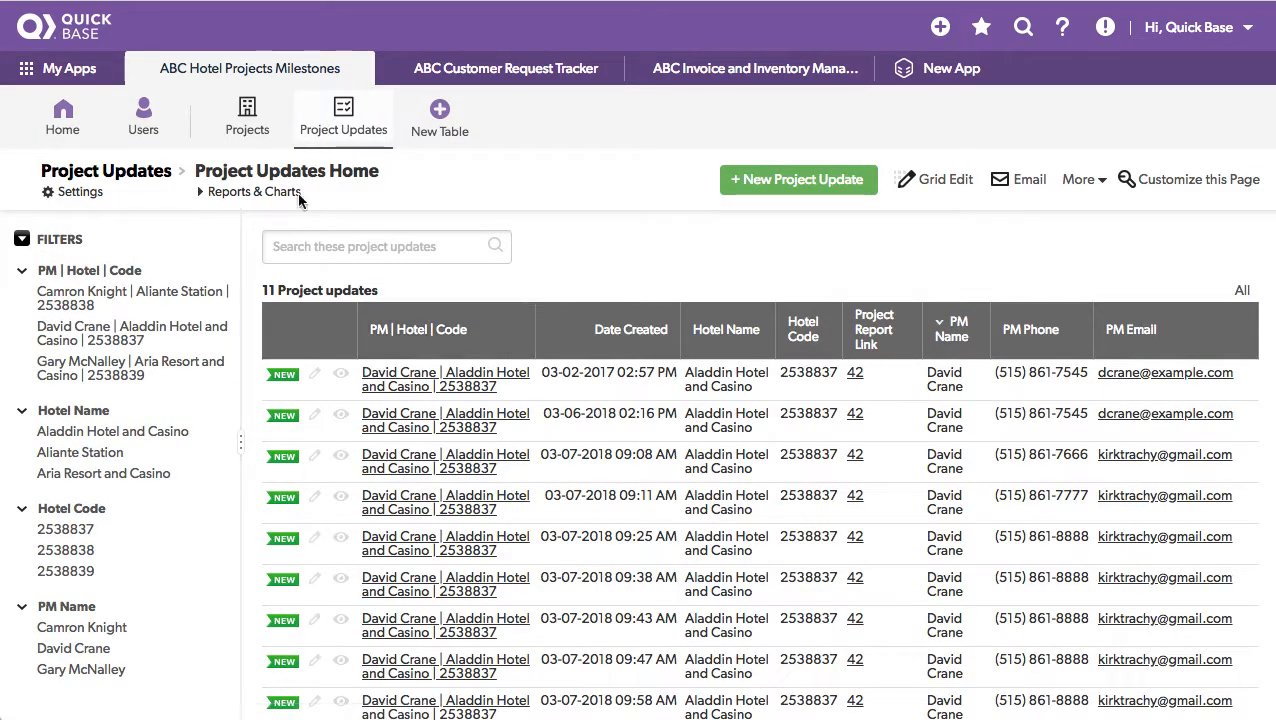
Open the SEND EMAILS report of the Projects table
left_click(248, 128)
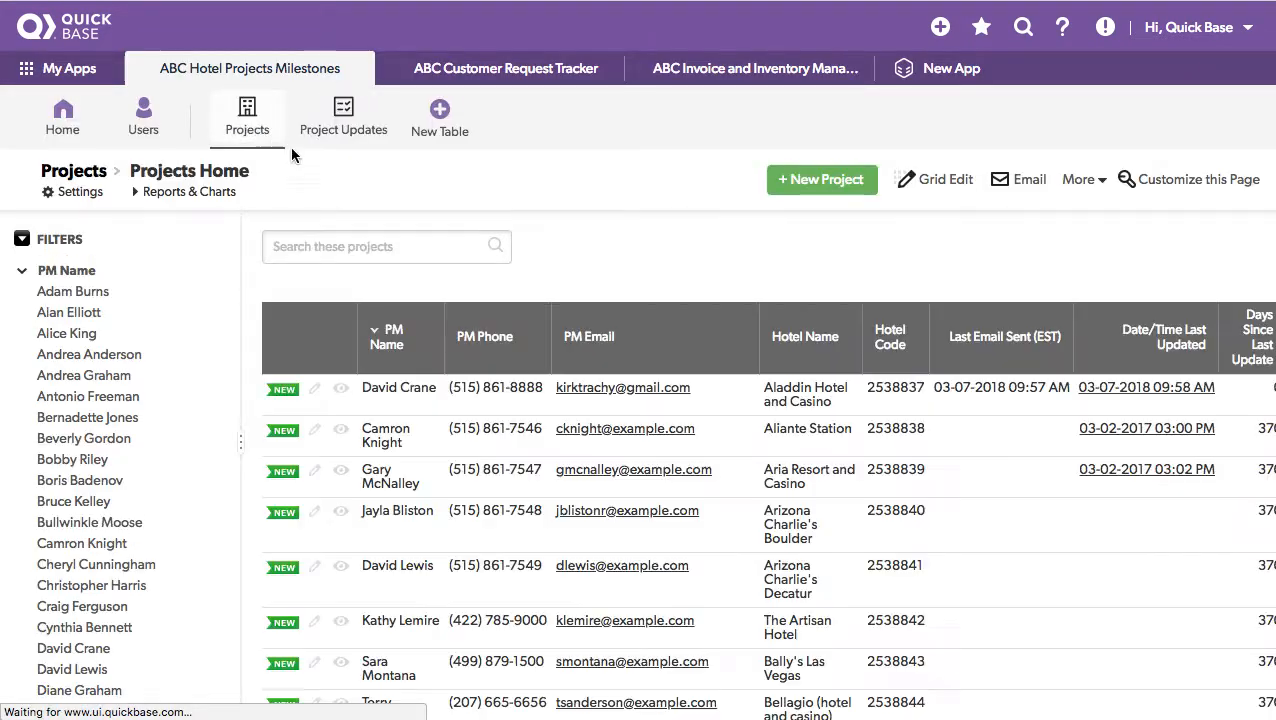
left_click(219, 196)
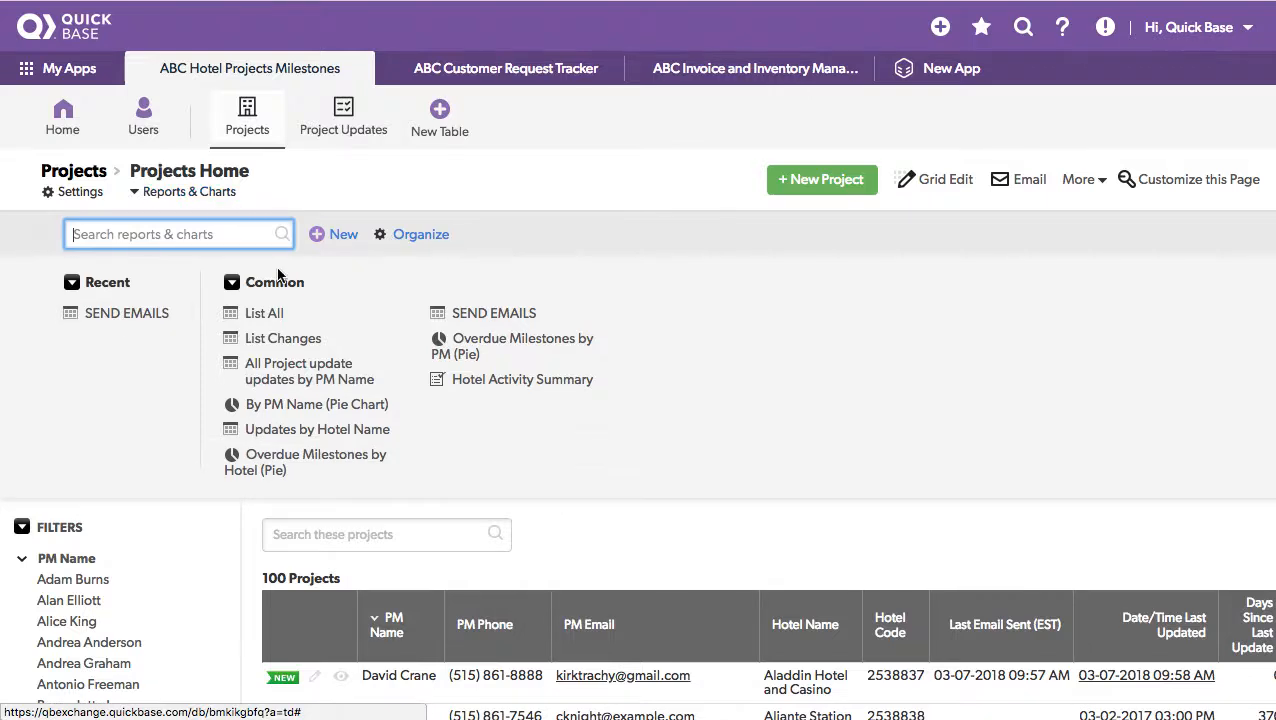
left_click(124, 318)
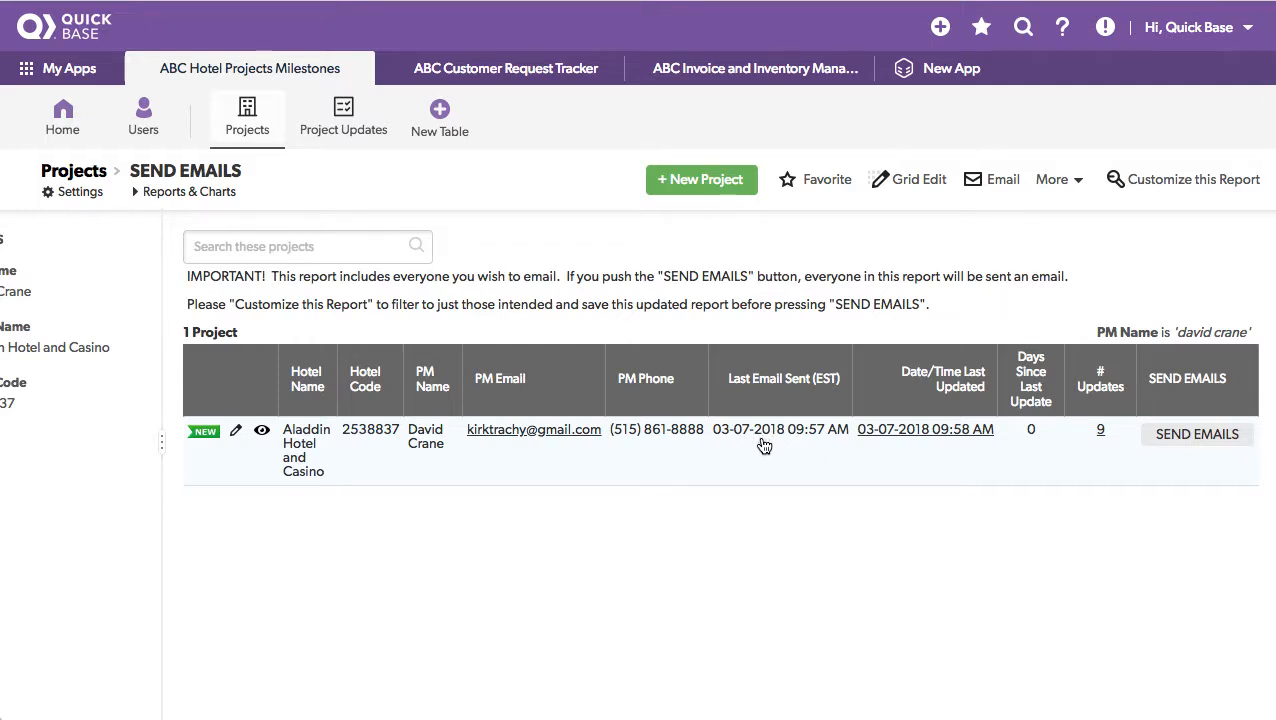
Switch to the mail app and inspect the Update Project link address and the milestones in the Aladdin Hotel and Casino email
key("super+Tab")
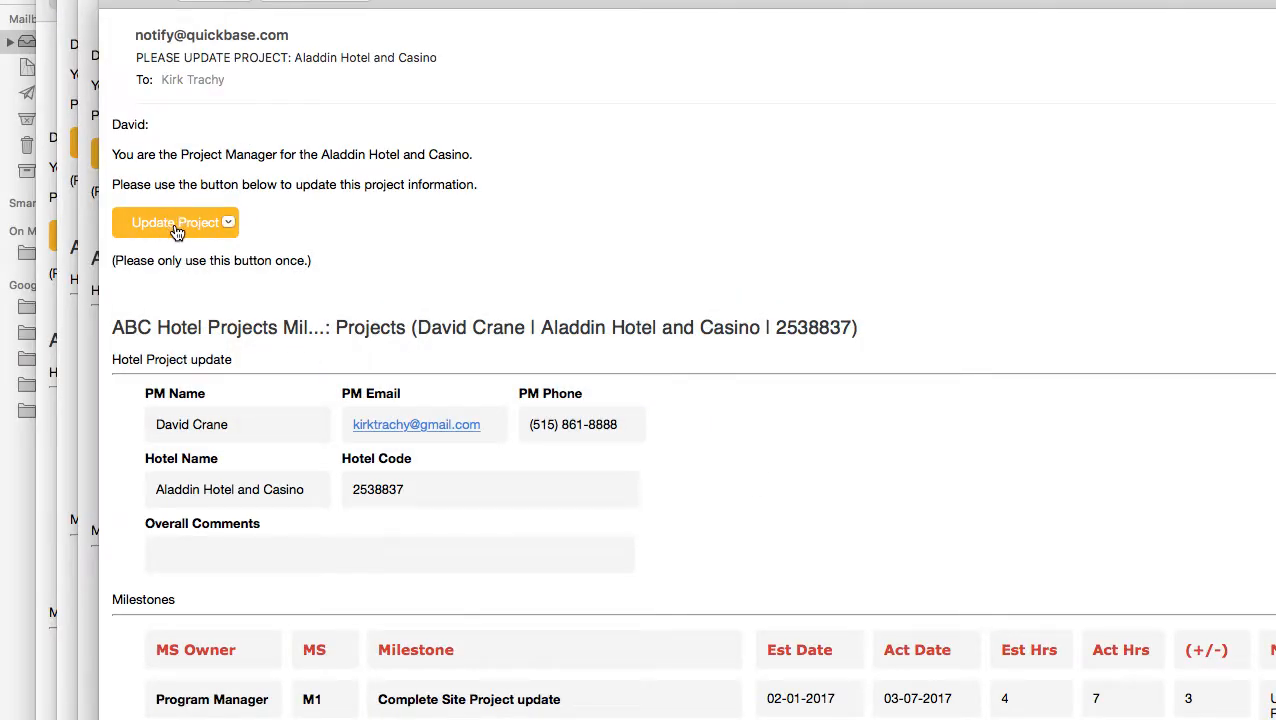
mouse_move(173, 225)
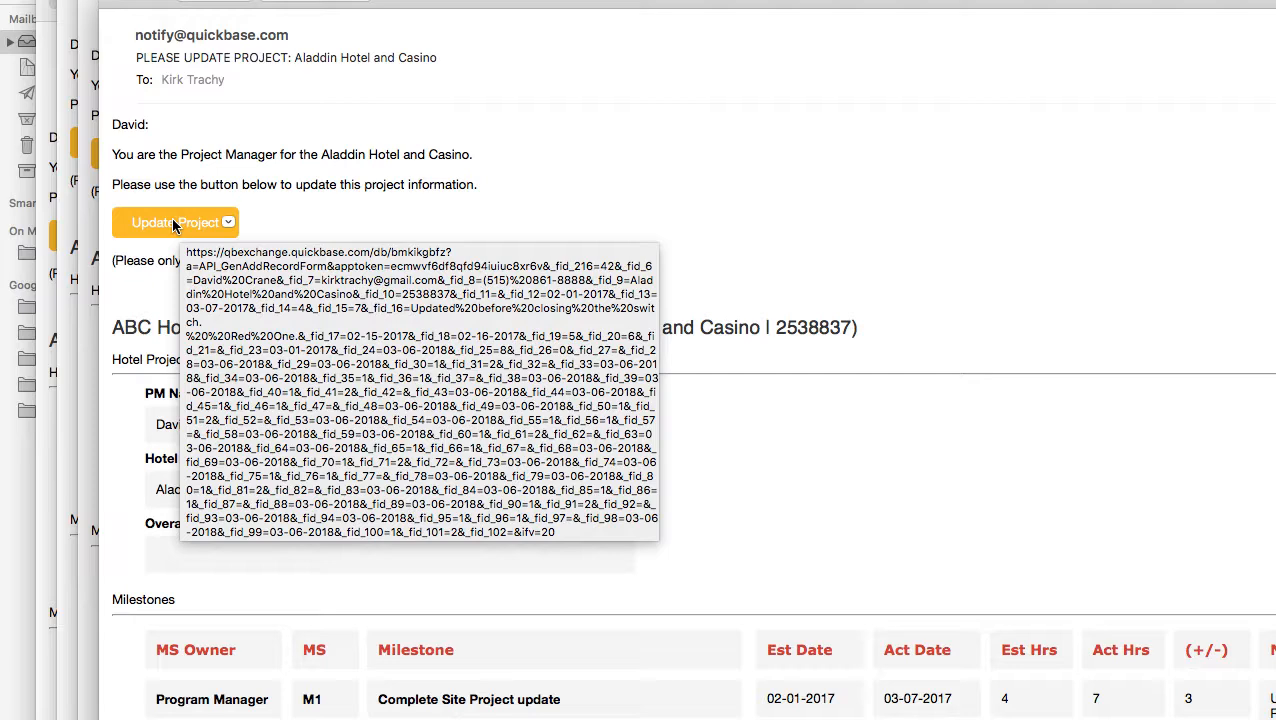
scroll(1046, 457, "down", 5)
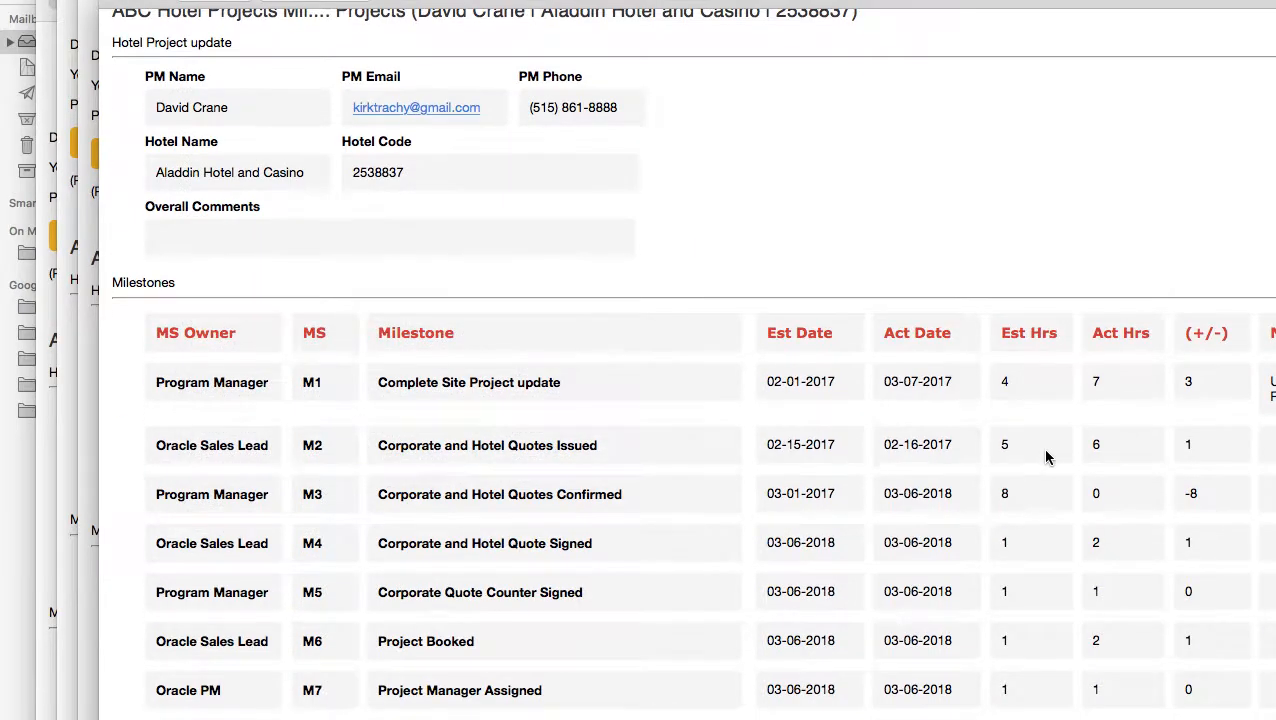
scroll(1046, 457, "up", 5)
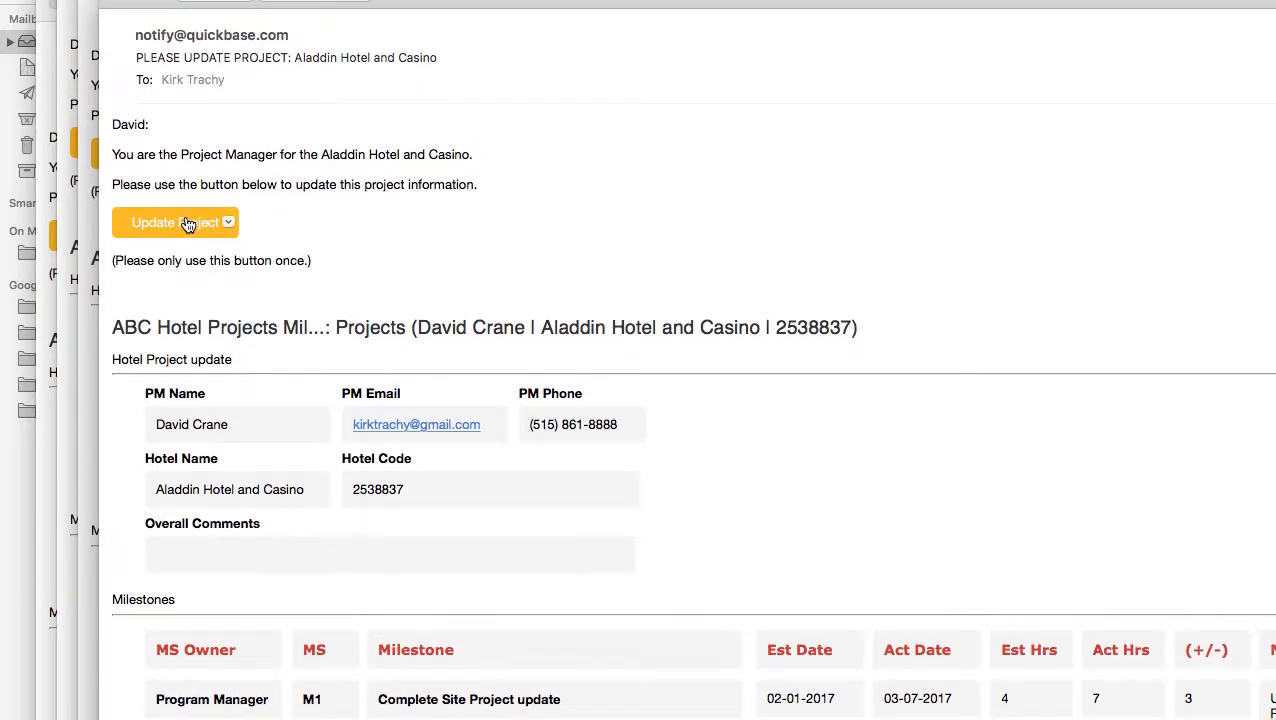
Open the prefilled update form through the email's Update Project link and check the M2 Act Hrs field and the M1 milestone name
left_click(186, 224)
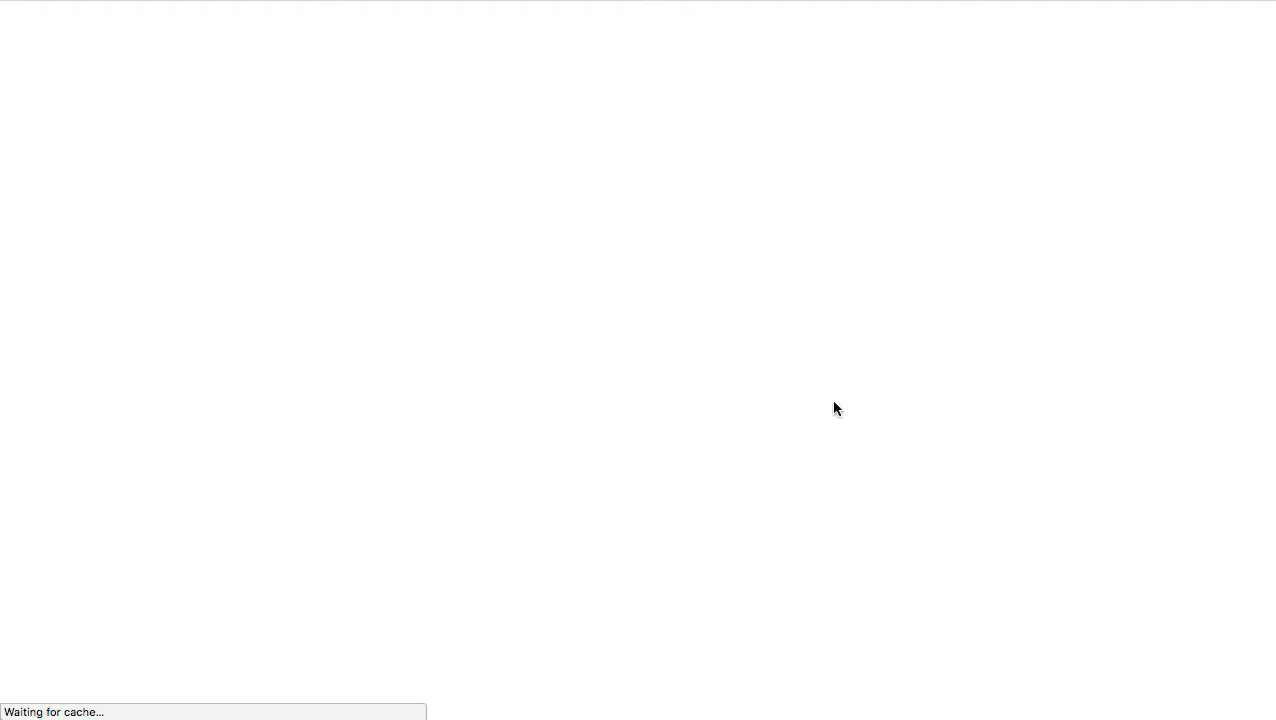
left_click(792, 410)
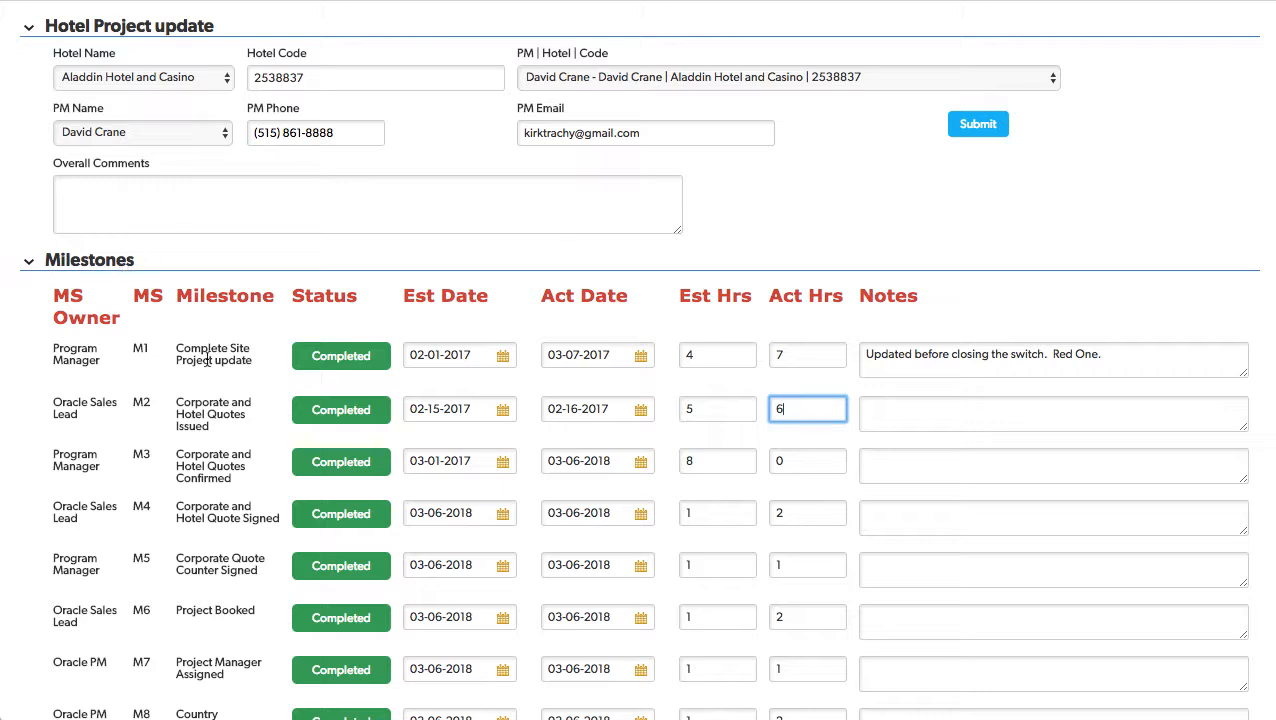
left_click_drag(176, 350, 255, 367)
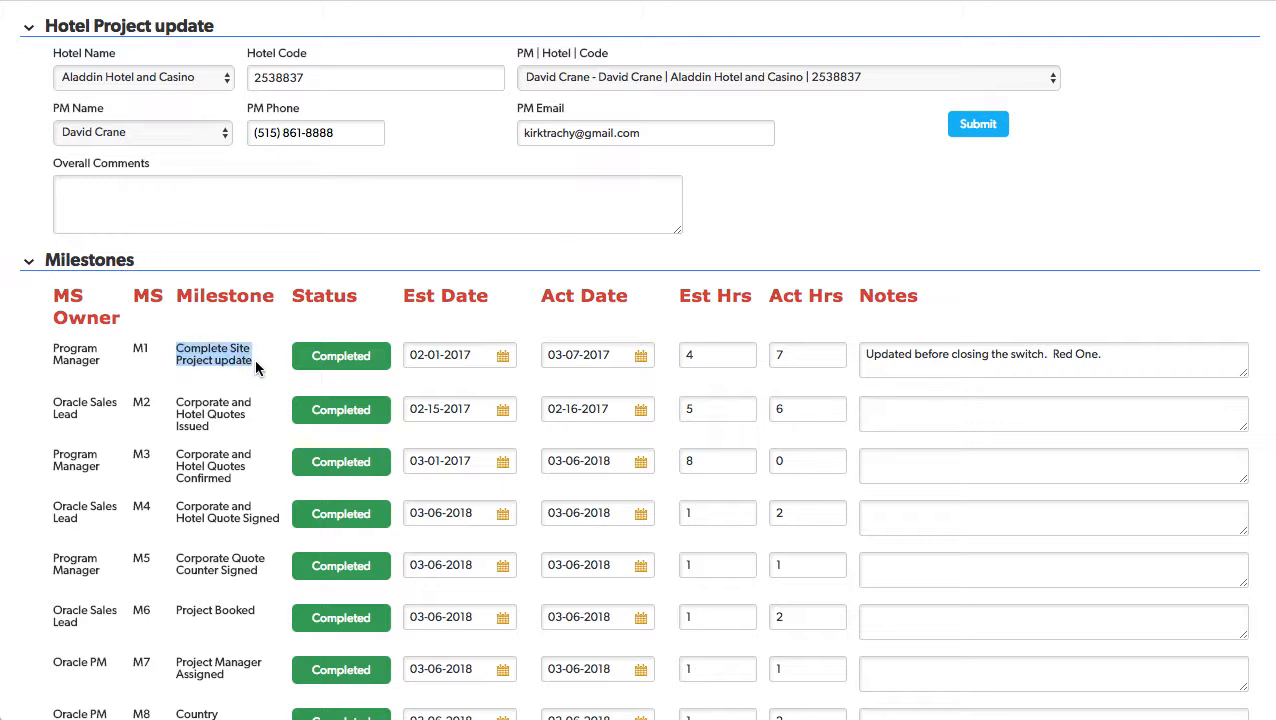